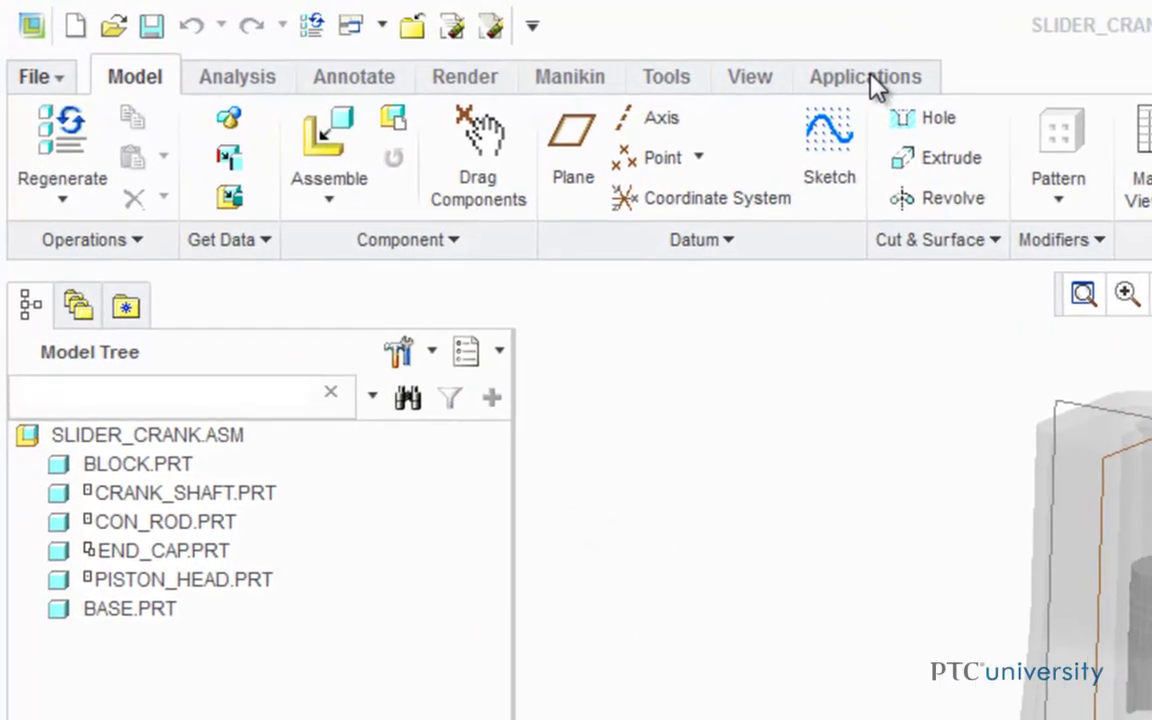
Step: Switch the SLIDER_CRANK assembly into the Mechanism application
left_click(872, 85)
left_click(476, 129)
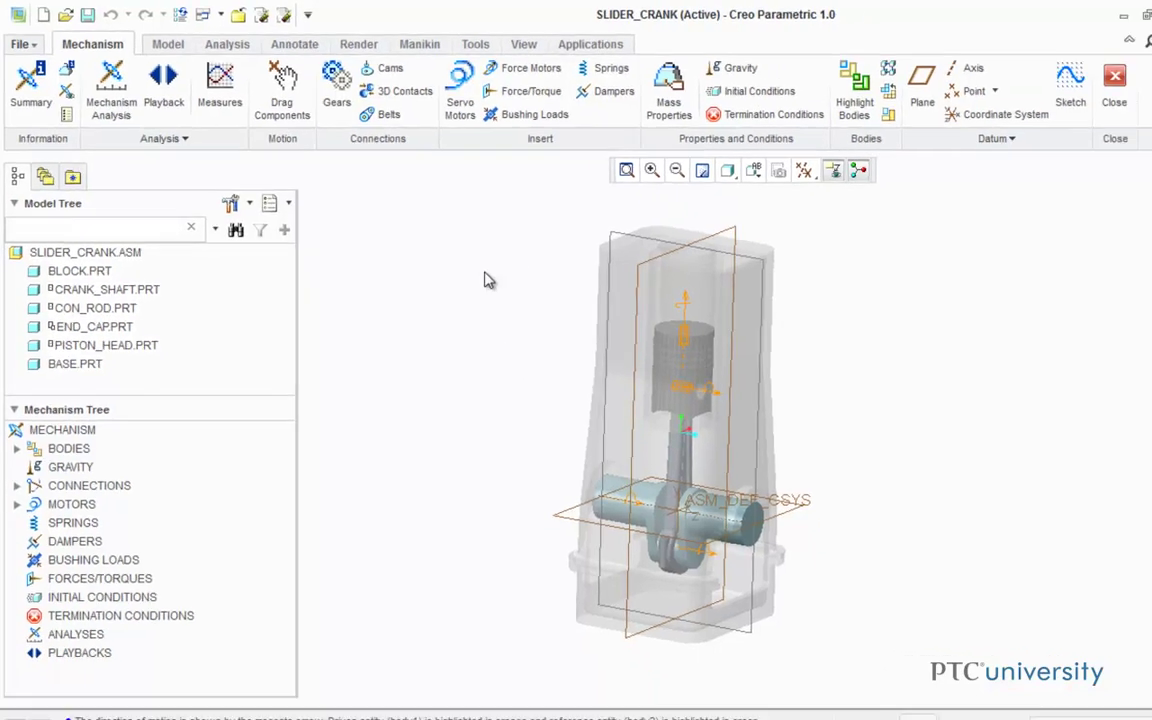
Step: Add a servo motor on the crankshaft axis with a constant velocity of 72 deg/sec
left_click(447, 103)
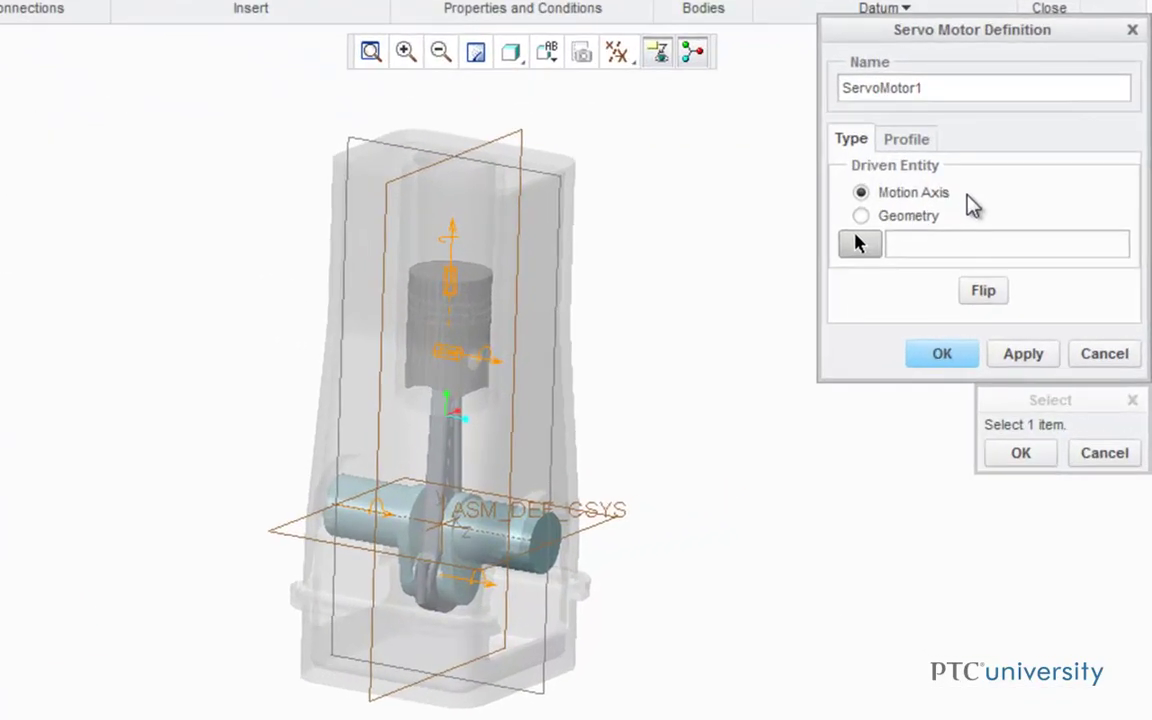
left_click(371, 525)
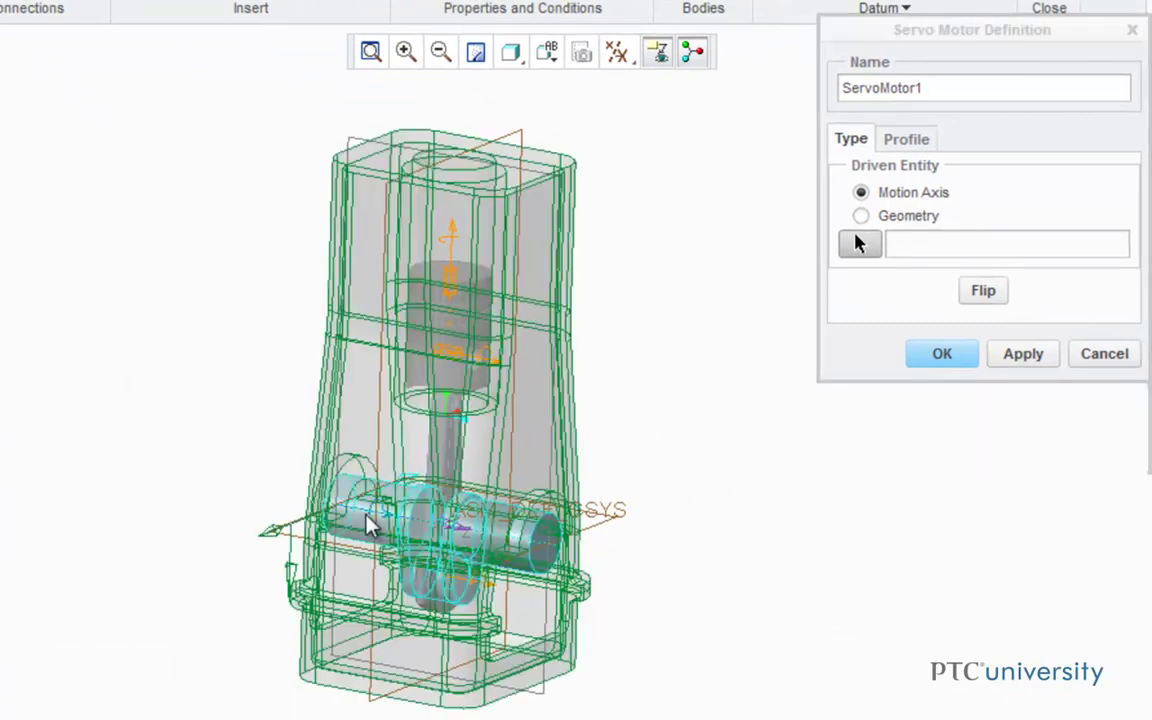
left_click(920, 145)
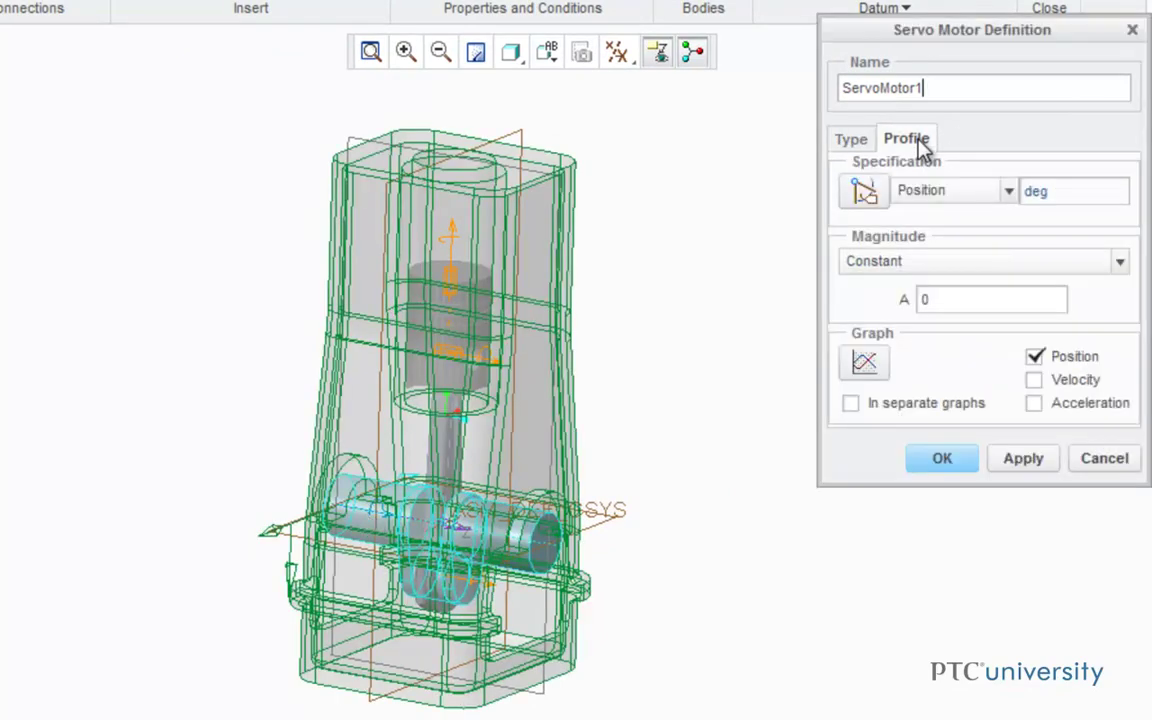
left_click(1008, 191)
left_click(987, 238)
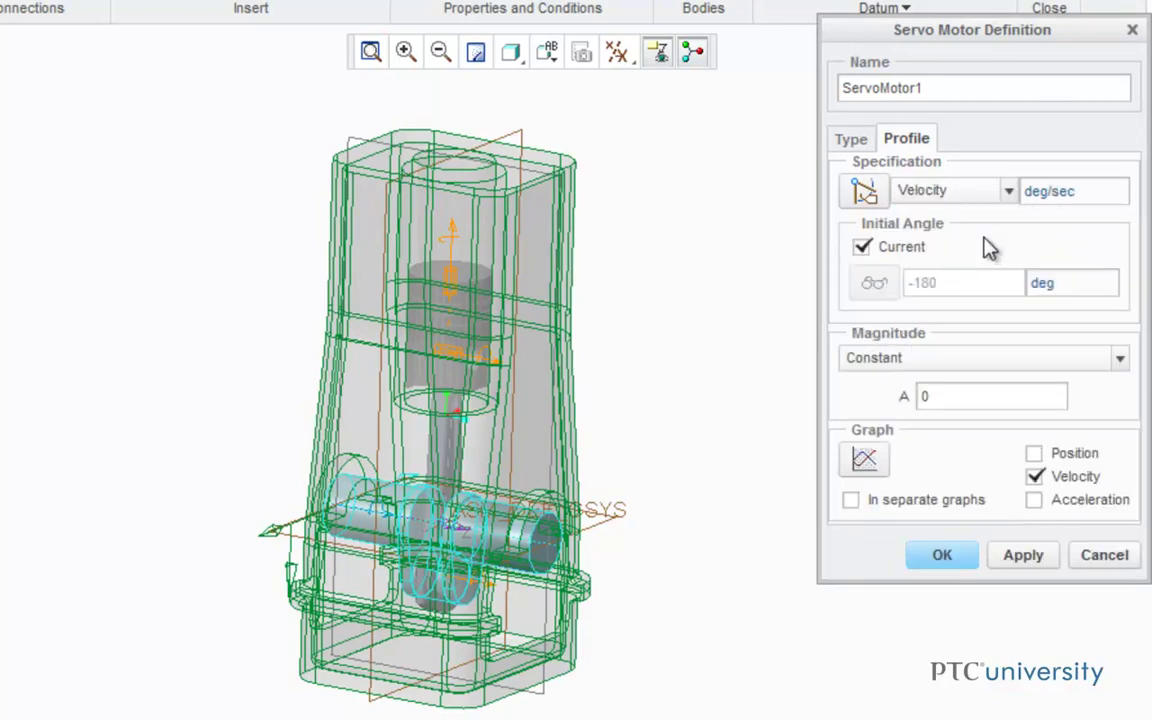
double_click(951, 396)
type("72")
left_click(941, 550)
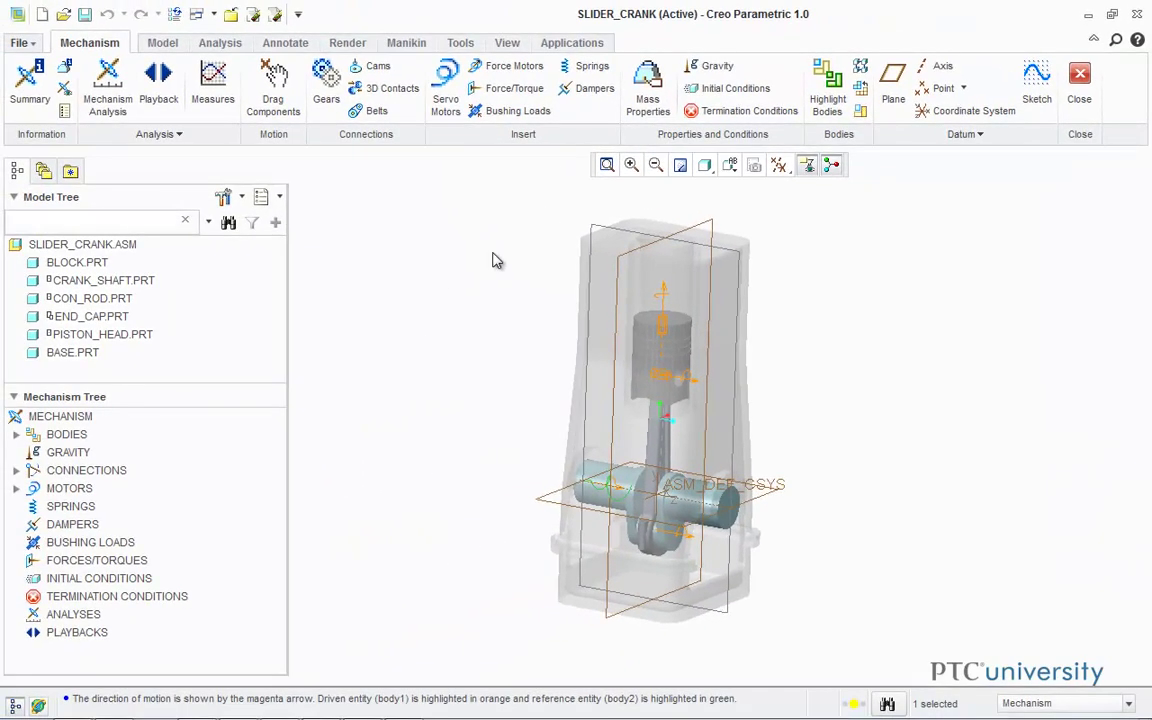
Step: Define a kinematic analysis driven by ServoMotor1, run it, and save AnalysisDefinition1
left_click(108, 80)
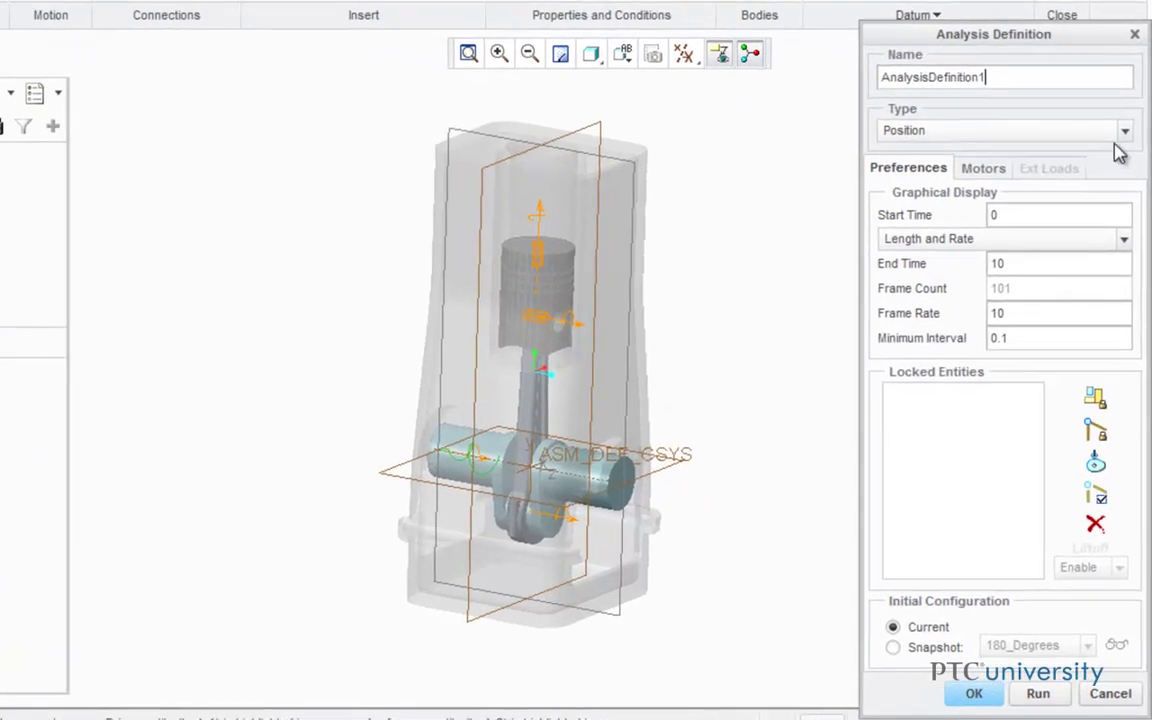
left_click(1127, 182)
left_click(1058, 170)
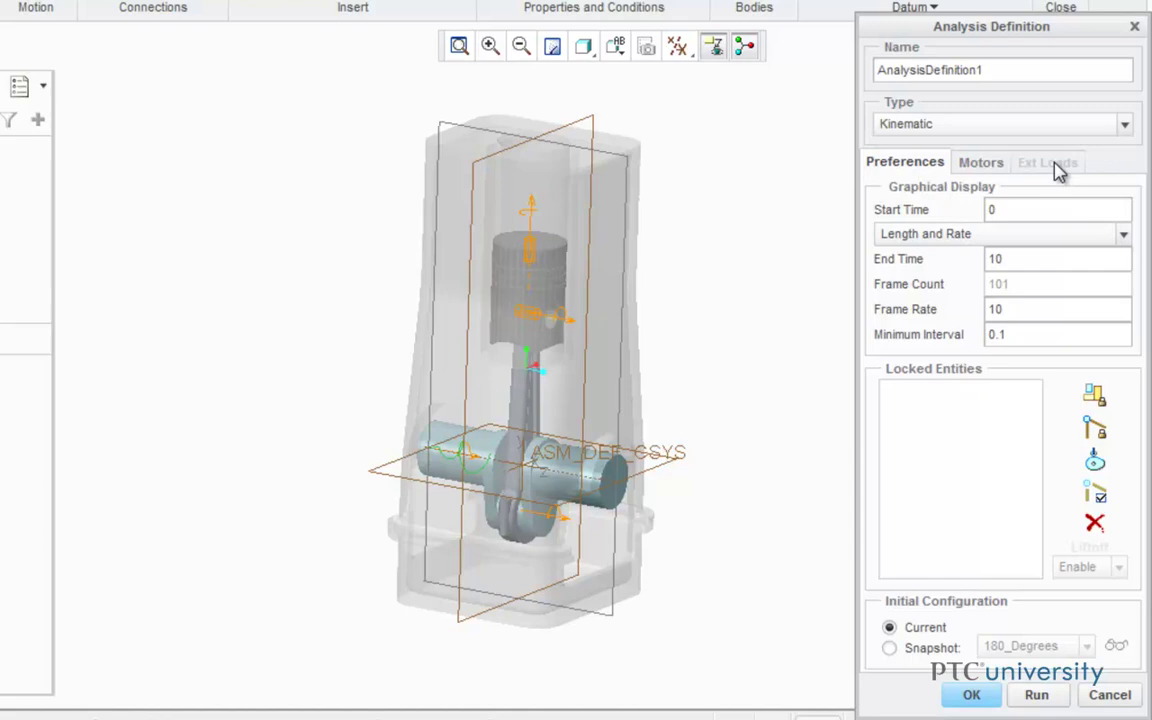
left_click(979, 165)
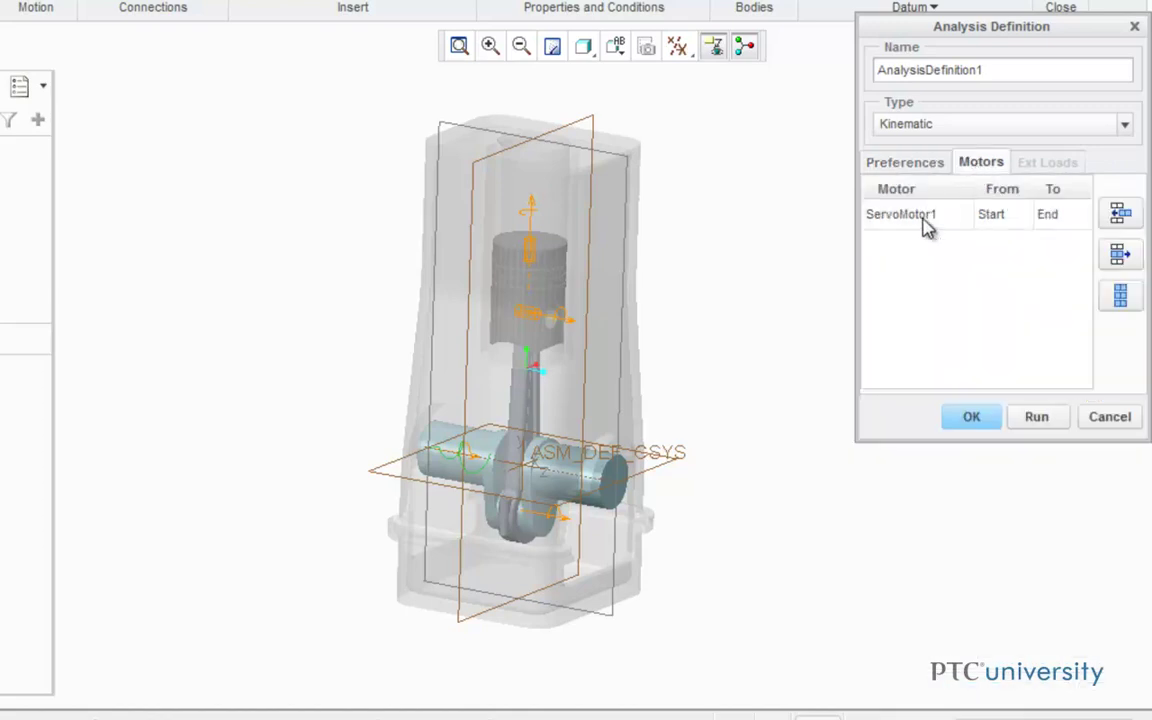
left_click(910, 163)
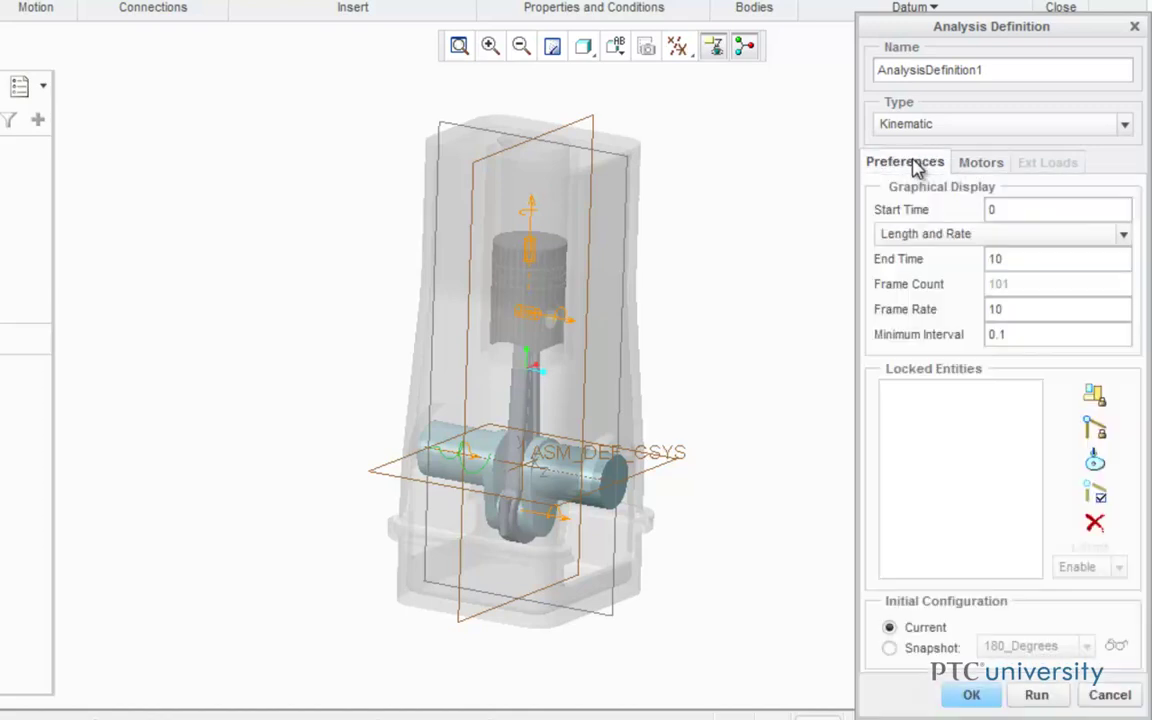
left_click(1035, 696)
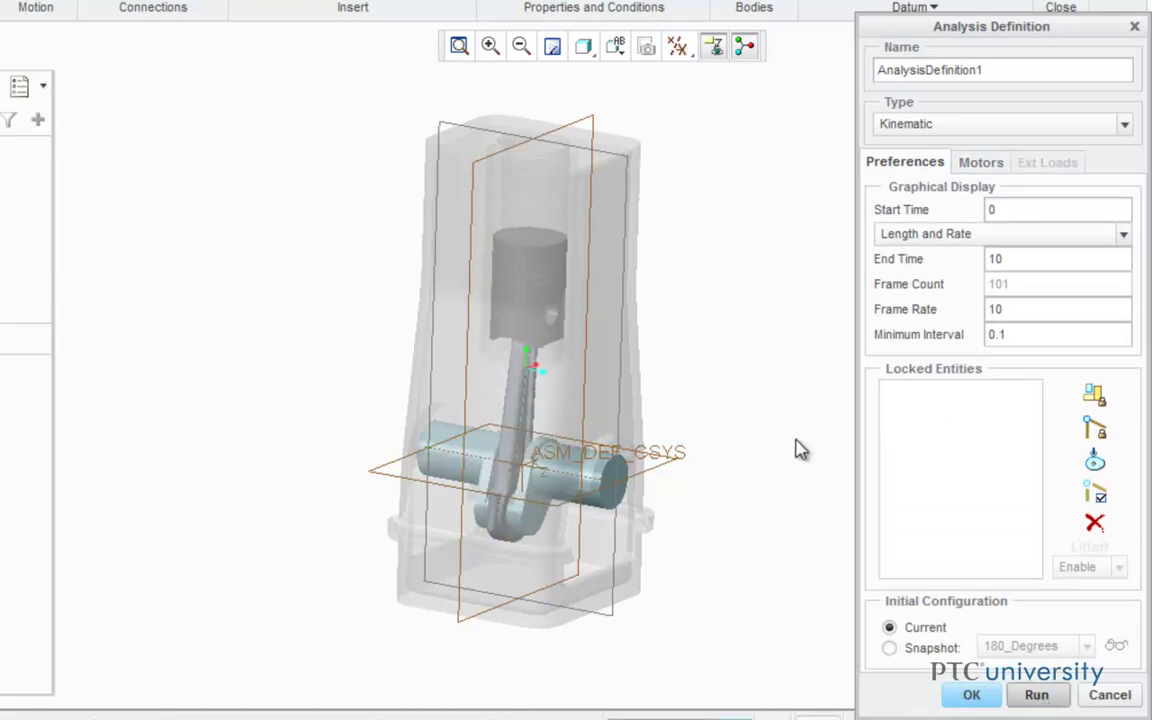
left_click(973, 697)
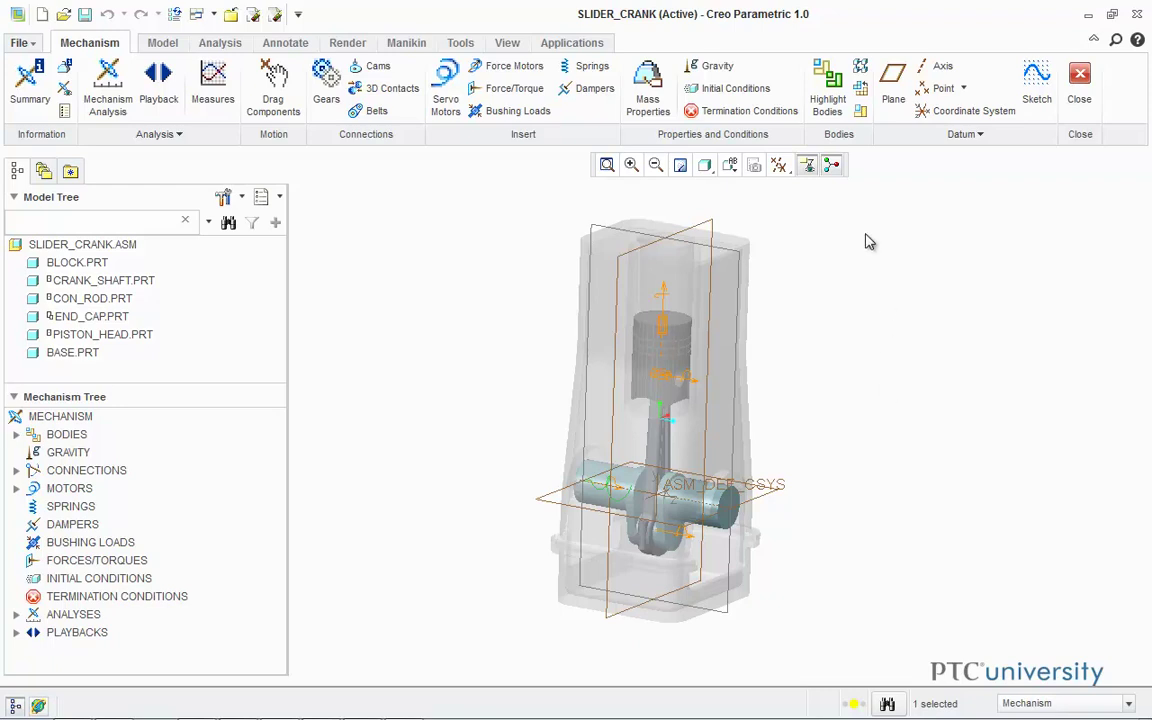
Step: Measure the area of the piston head's cylindrical surface, giving 3.14159
middle_click_drag(838, 242, 815, 310)
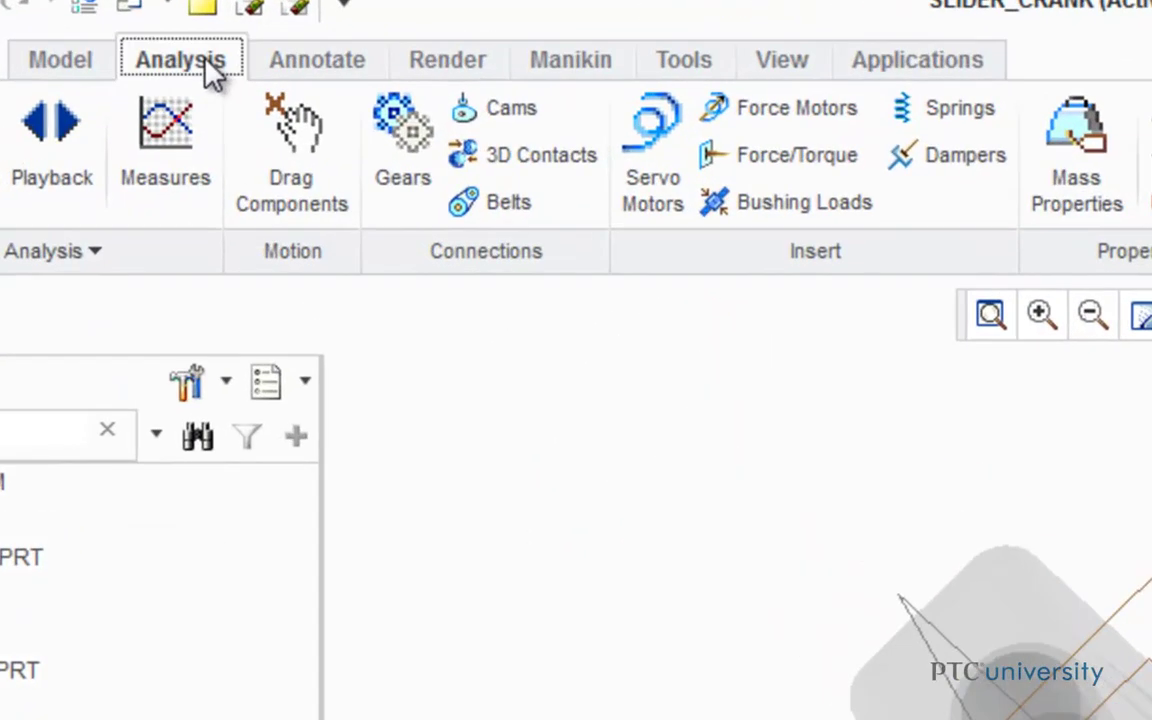
left_click(226, 43)
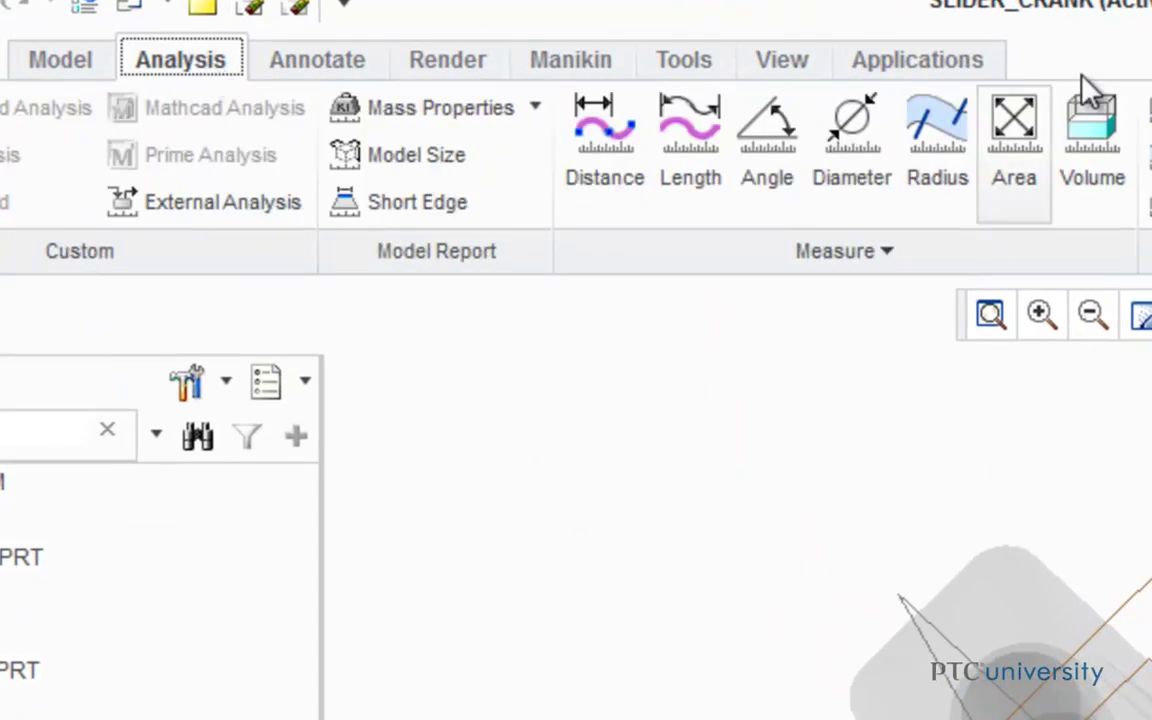
left_click(1020, 138)
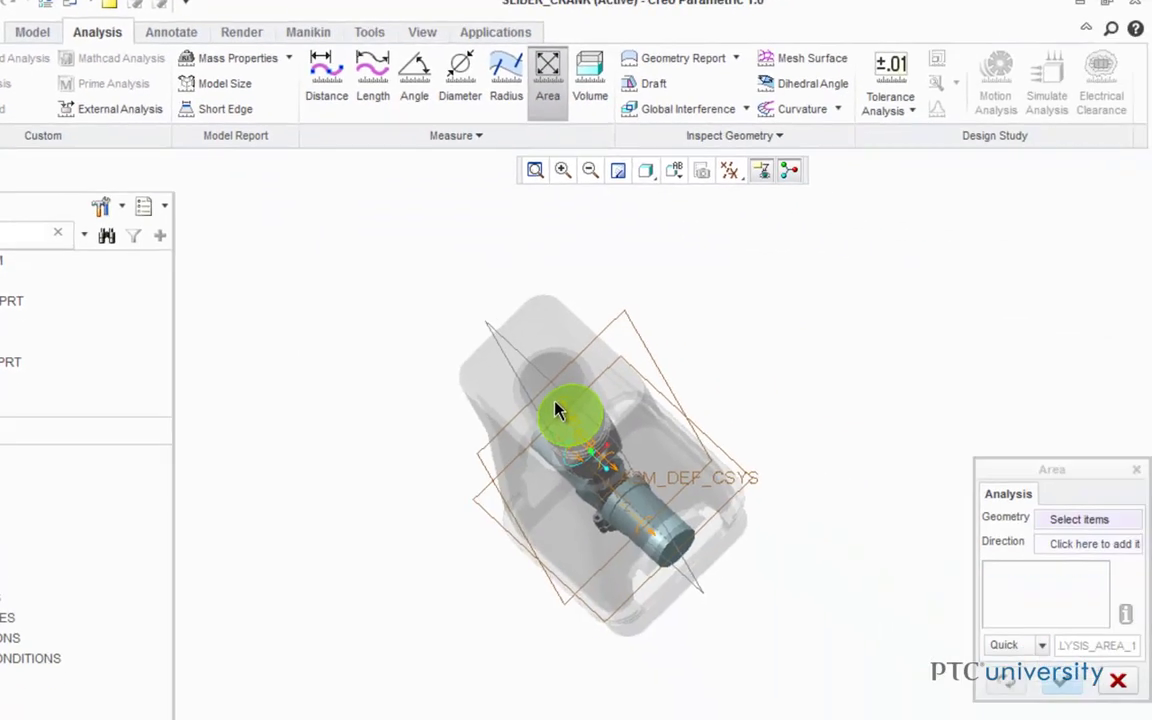
left_click(557, 408)
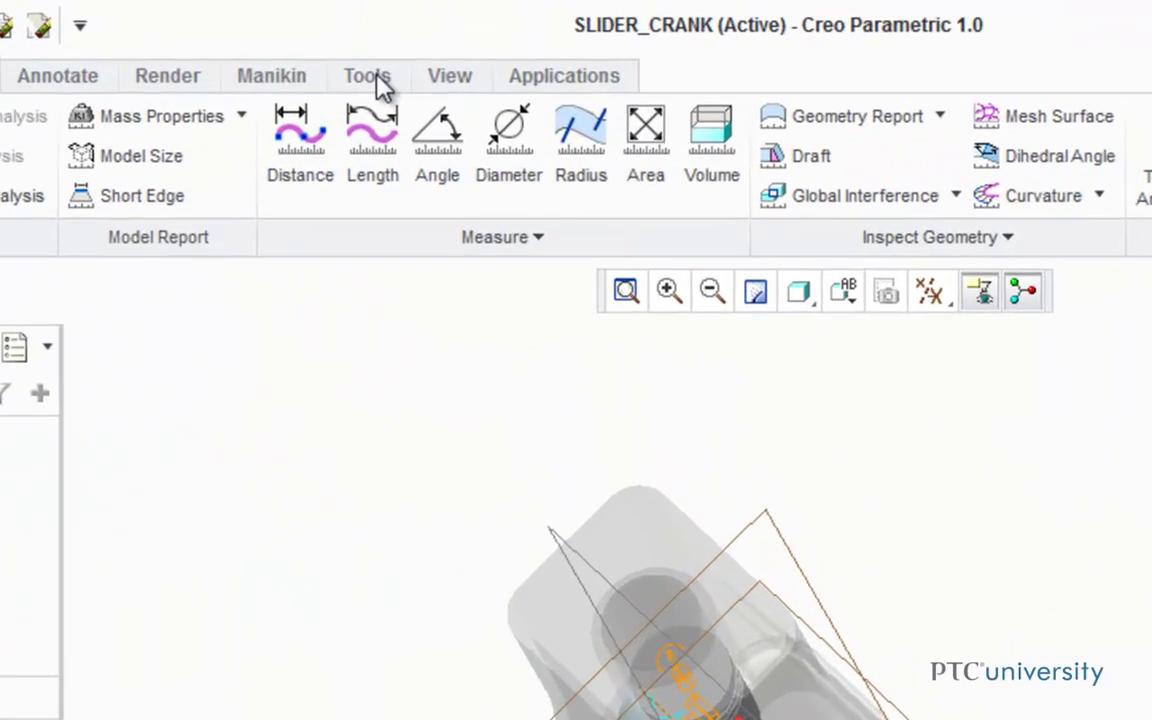
Step: Add a real assembly parameter AREA_TOP and paste 3.14159 as its value
left_click(370, 77)
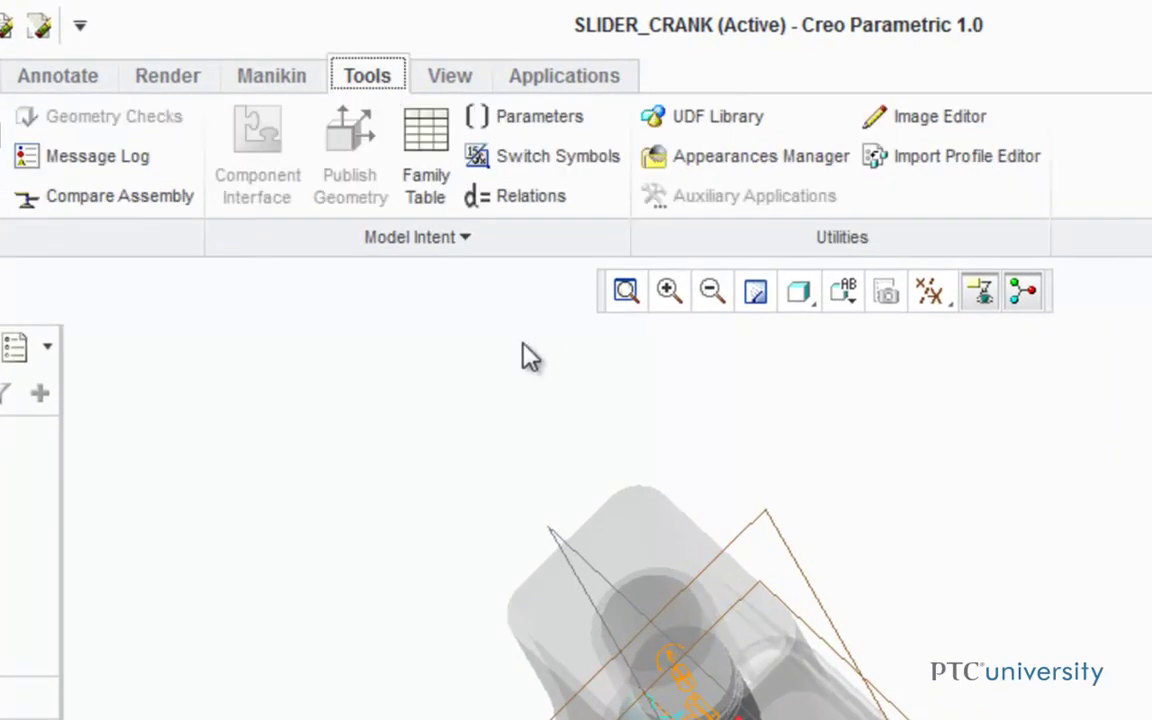
left_click(553, 116)
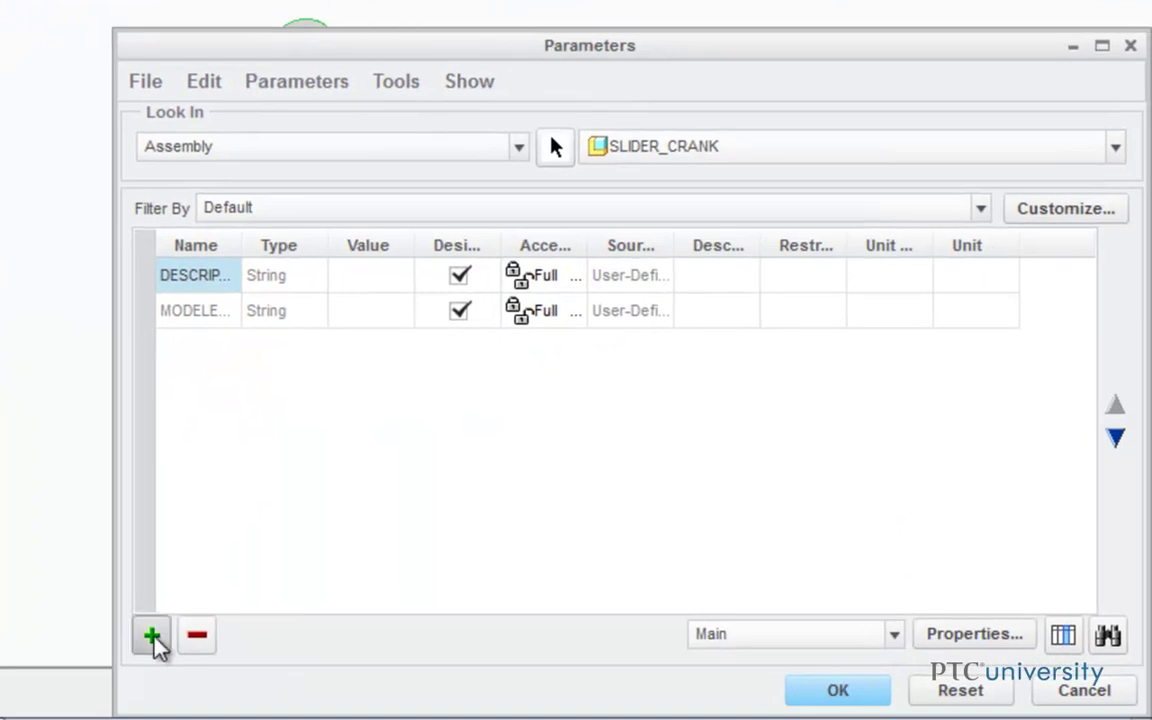
left_click(152, 636)
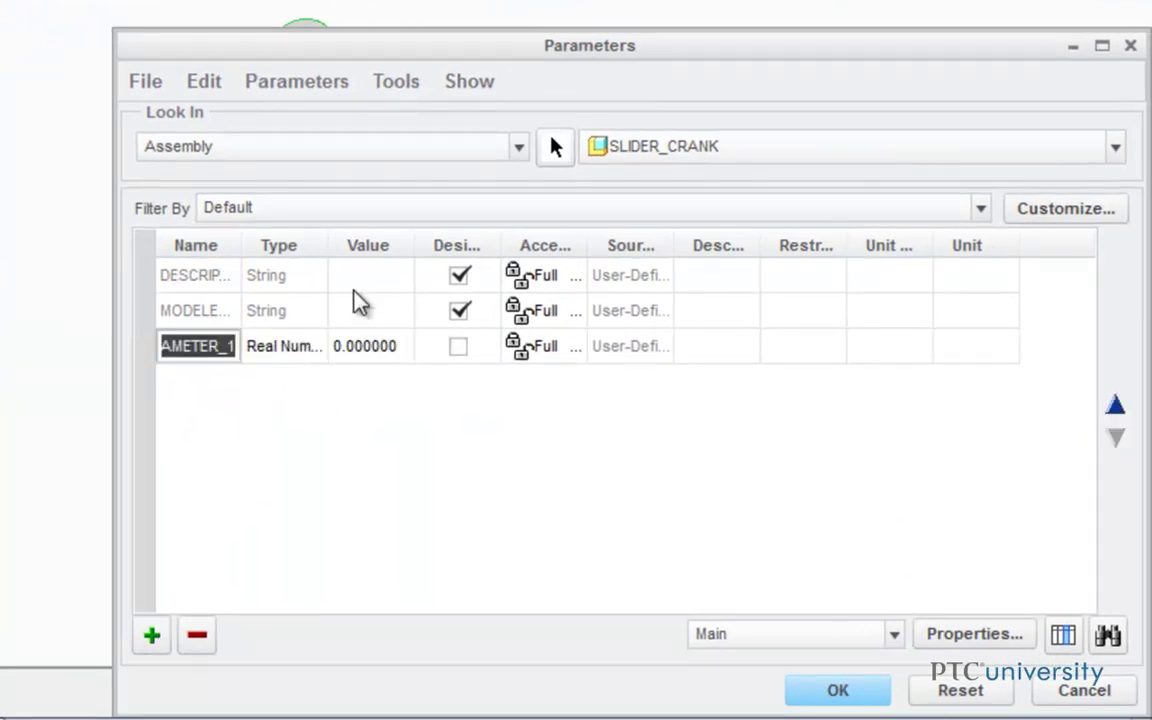
type("AREA_T")
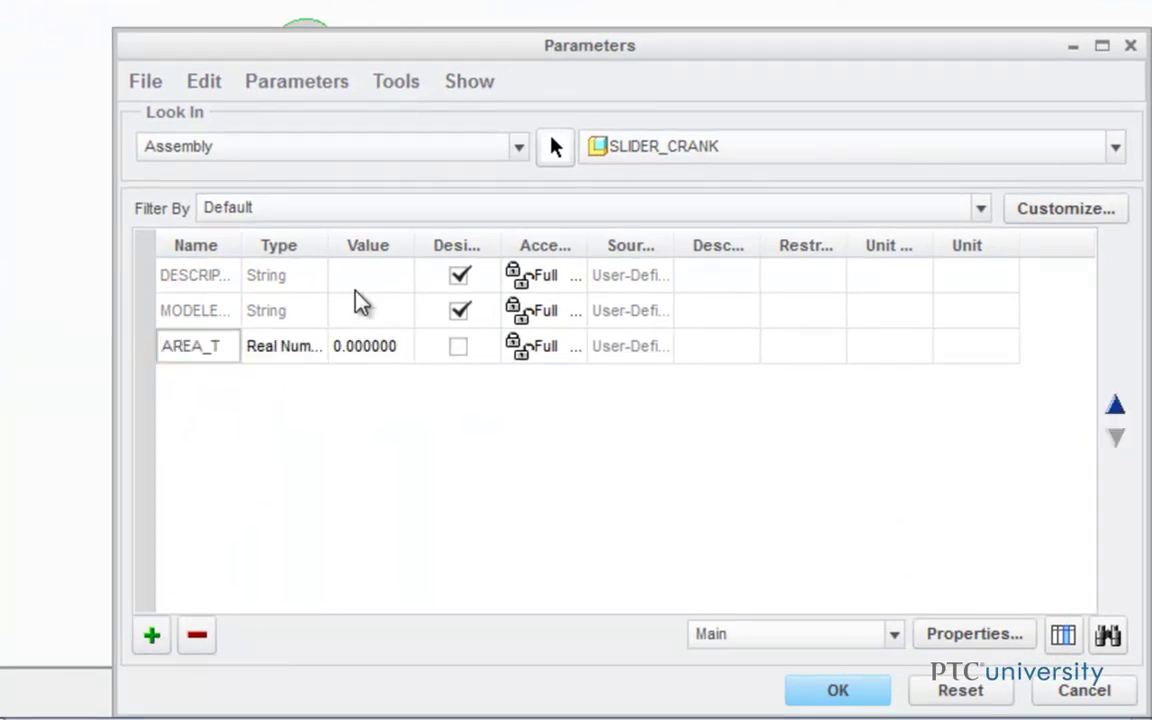
type("OP")
key("Tab")
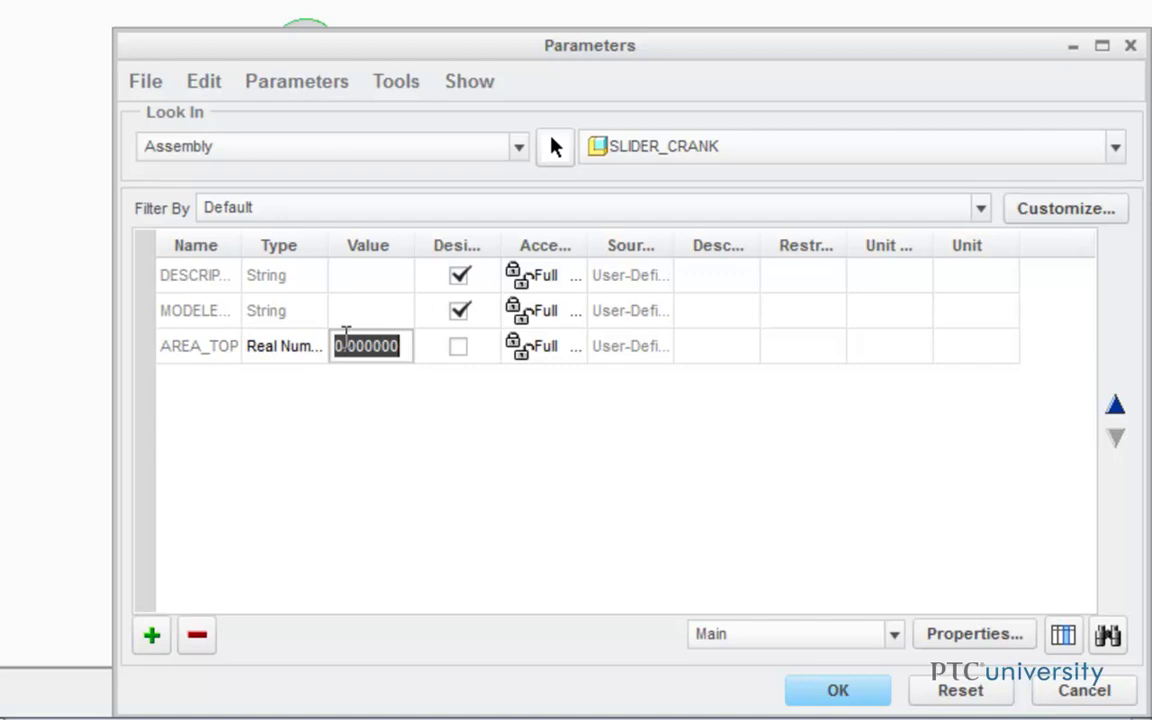
right_click(365, 352)
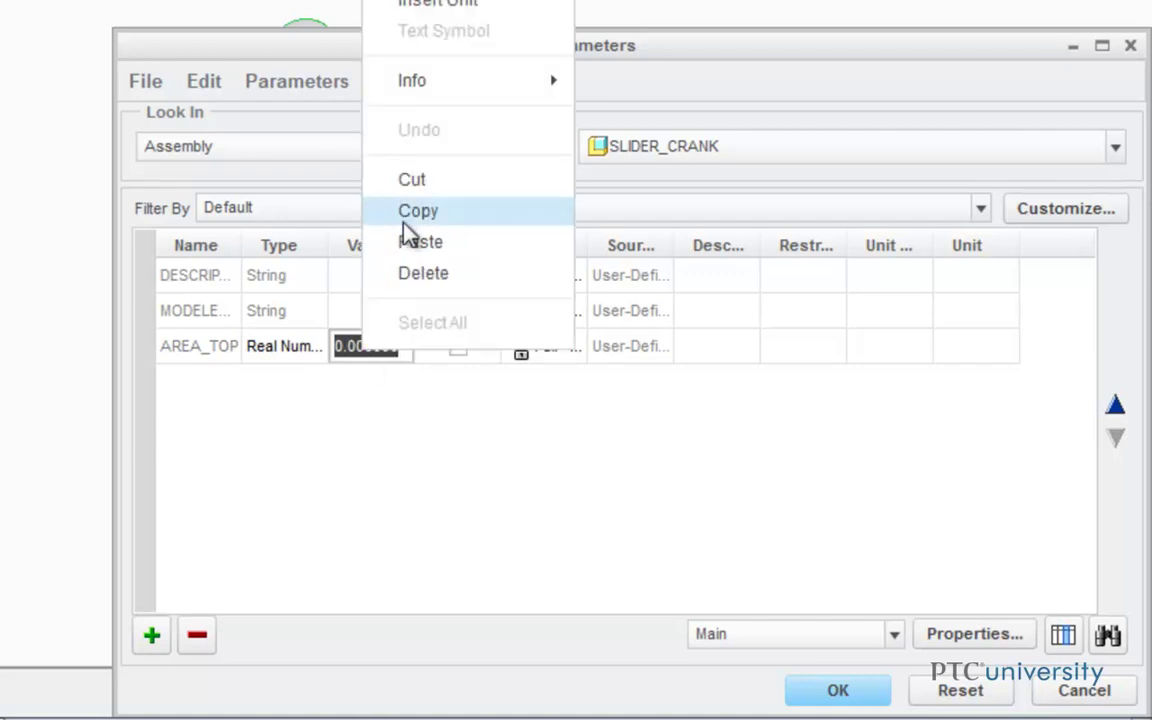
left_click(430, 256)
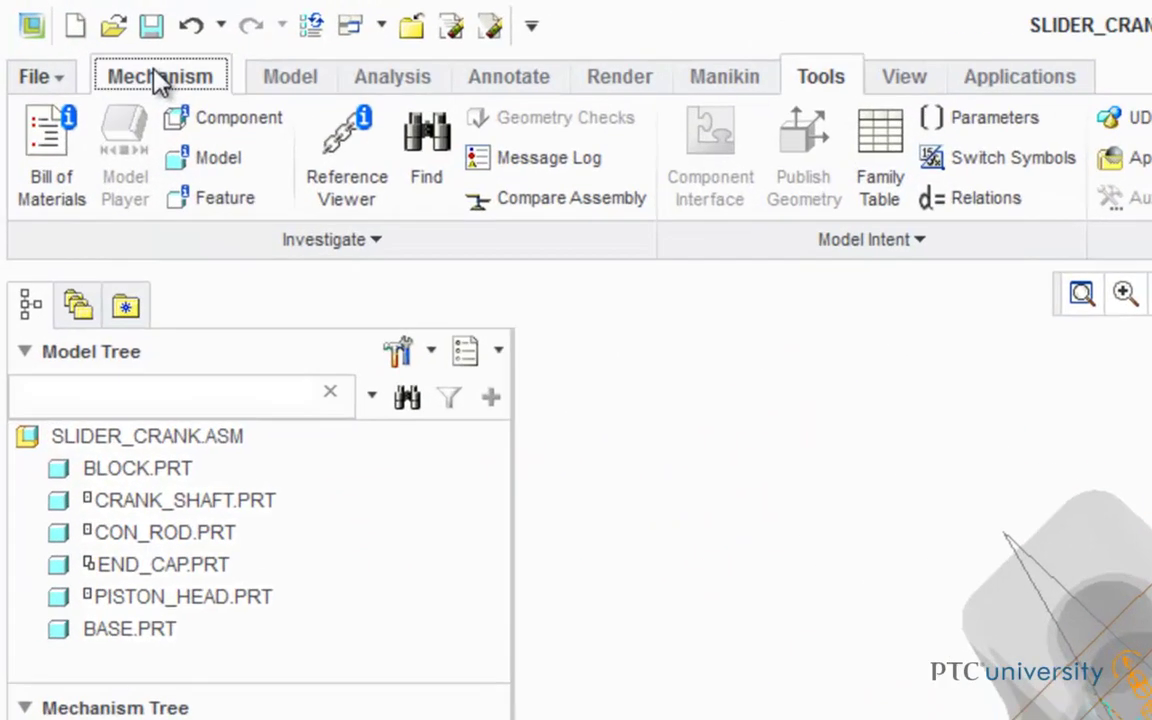
Step: Create a new measure named LENGTH_MAX of Separation type
left_click(89, 43)
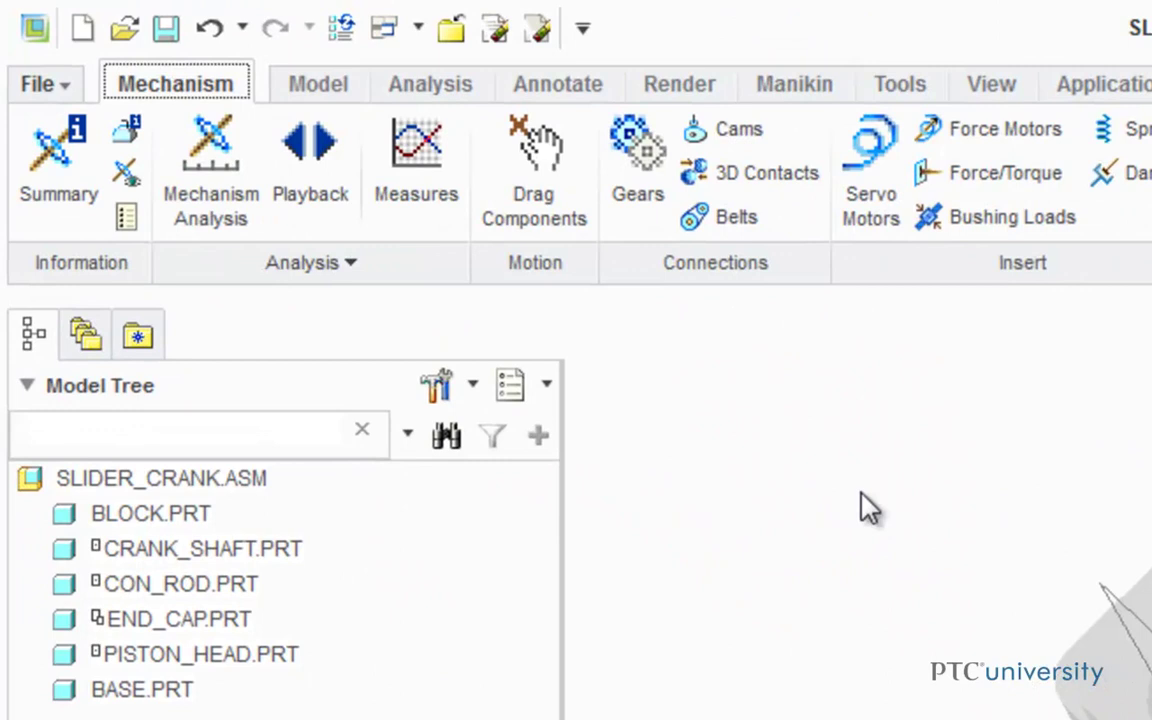
left_click(416, 160)
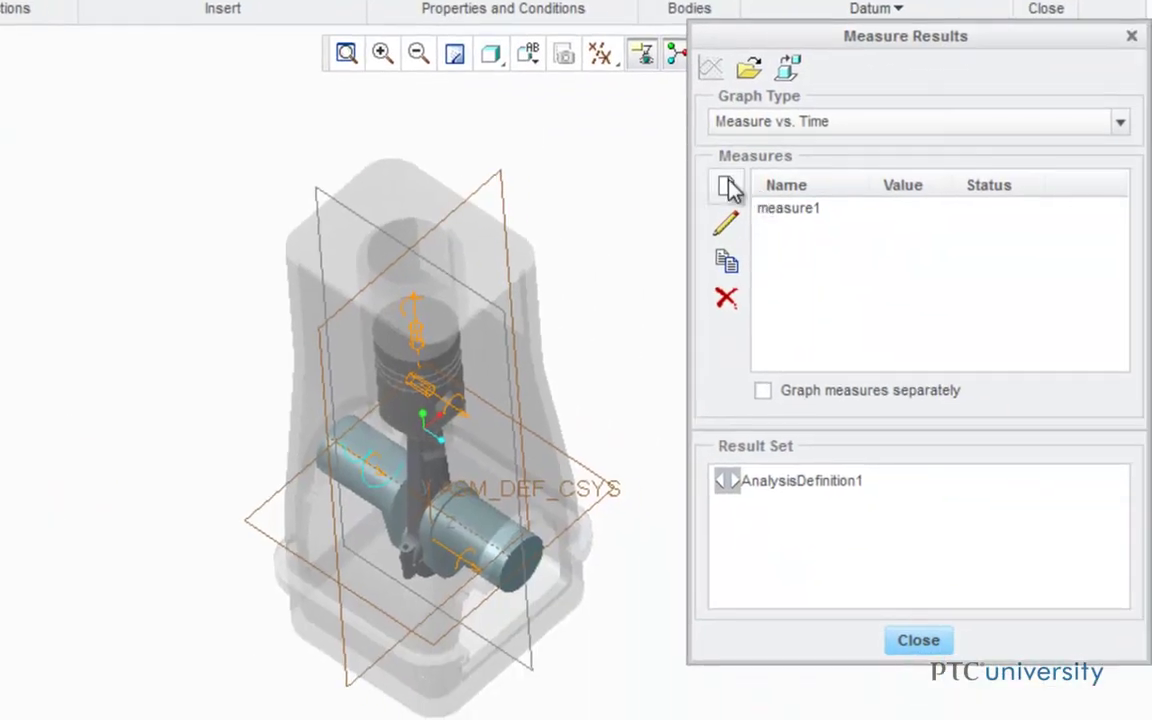
left_click(729, 183)
left_click_drag(938, 108, 746, 121)
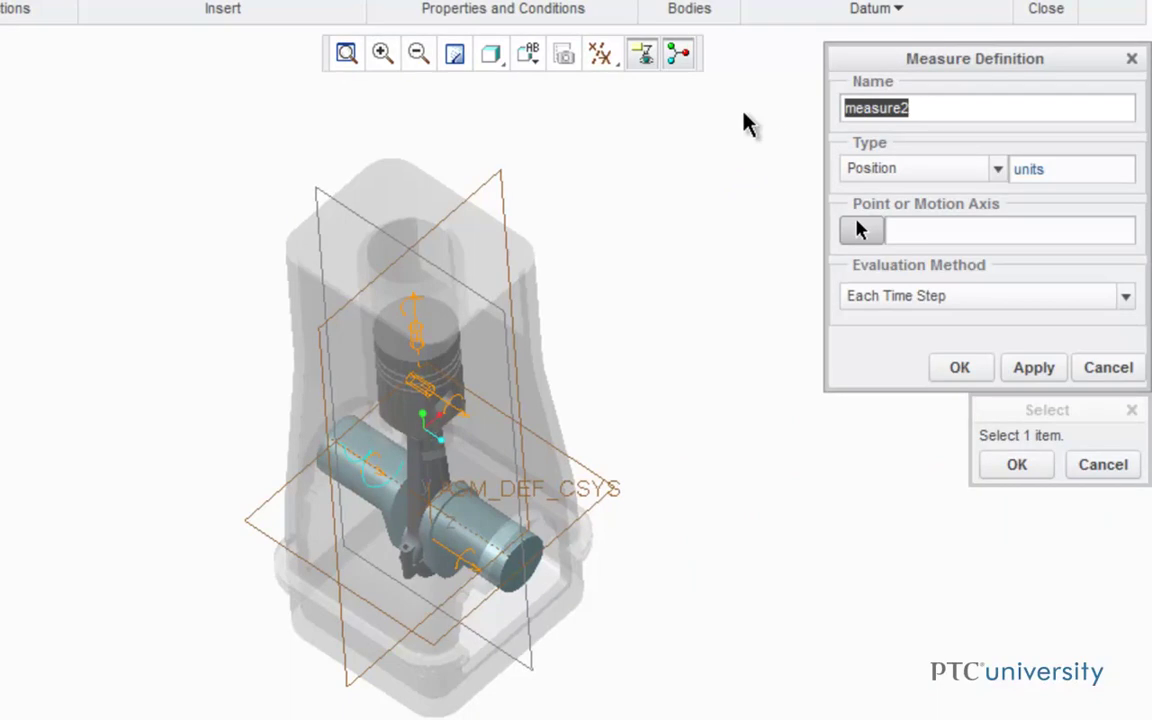
type("LENGTH_")
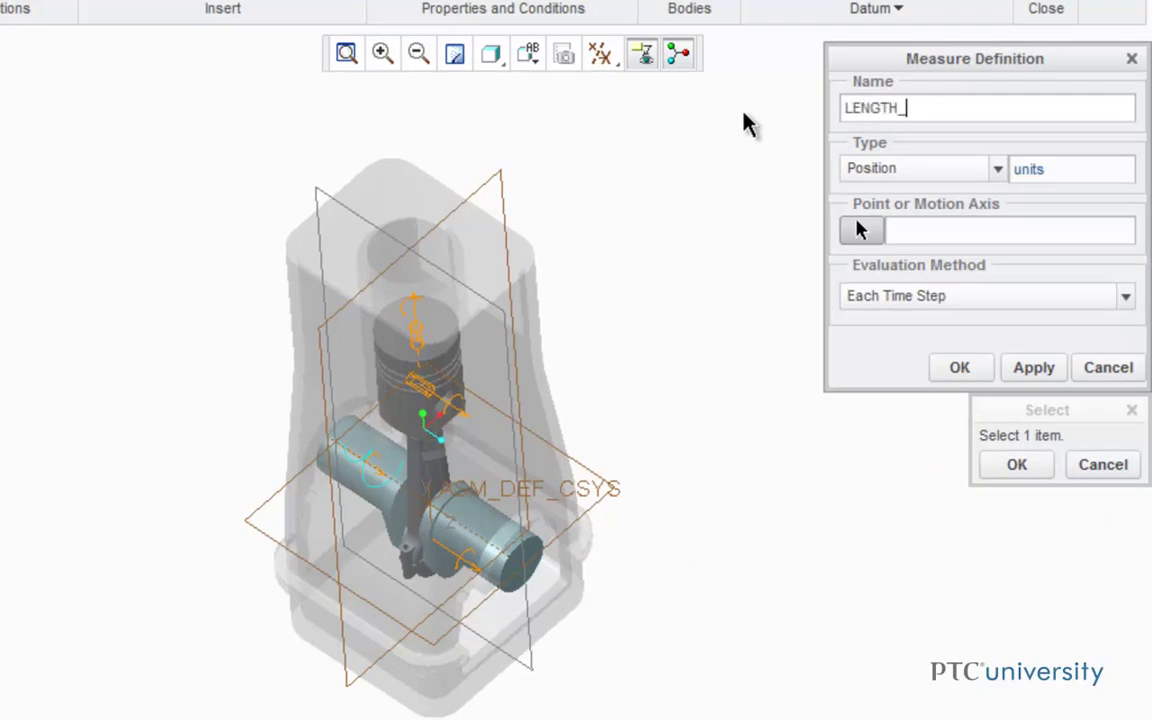
type("MAX")
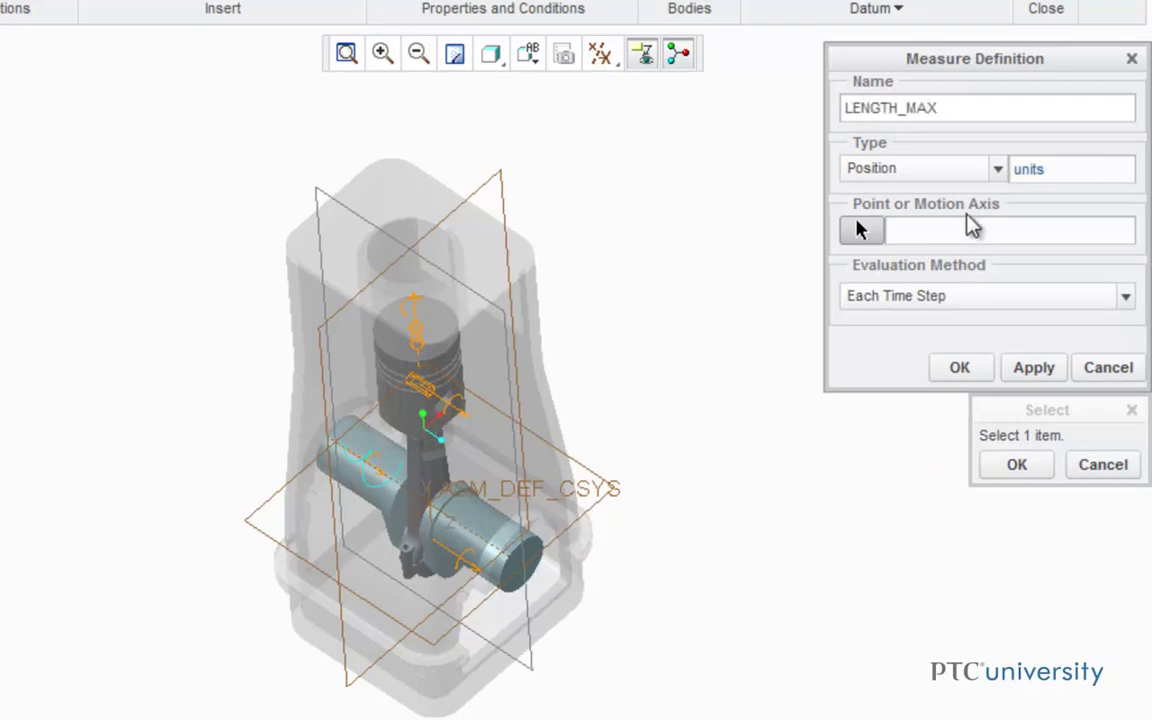
left_click(997, 169)
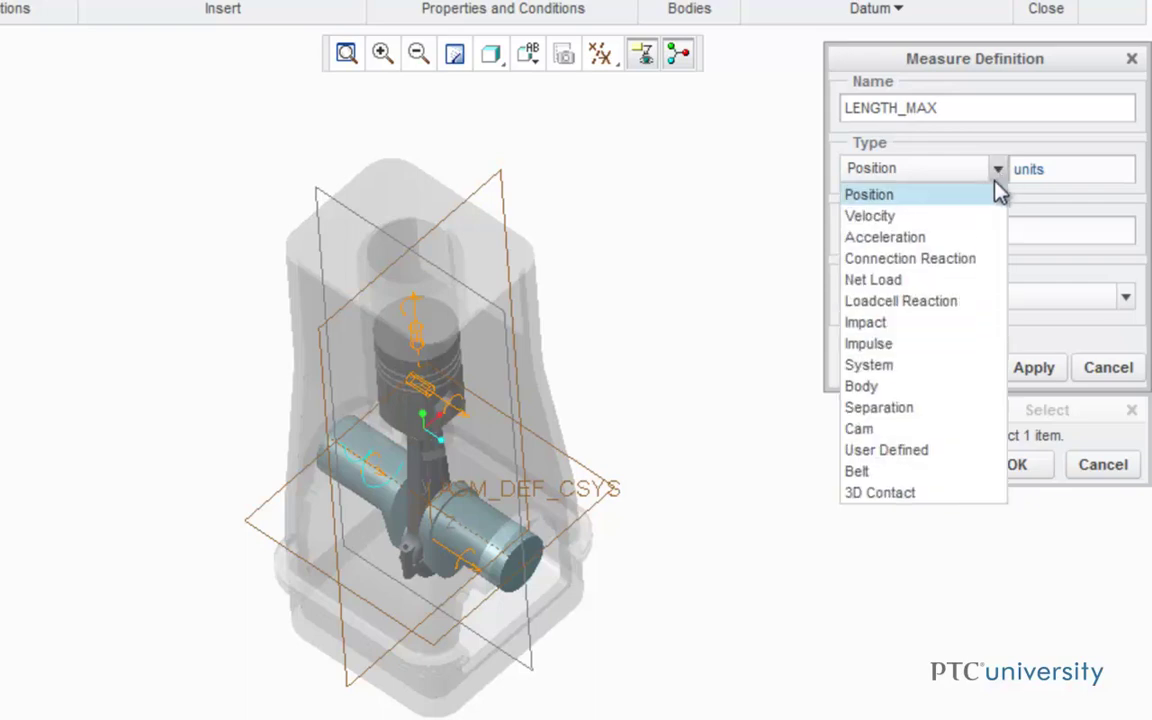
left_click(933, 407)
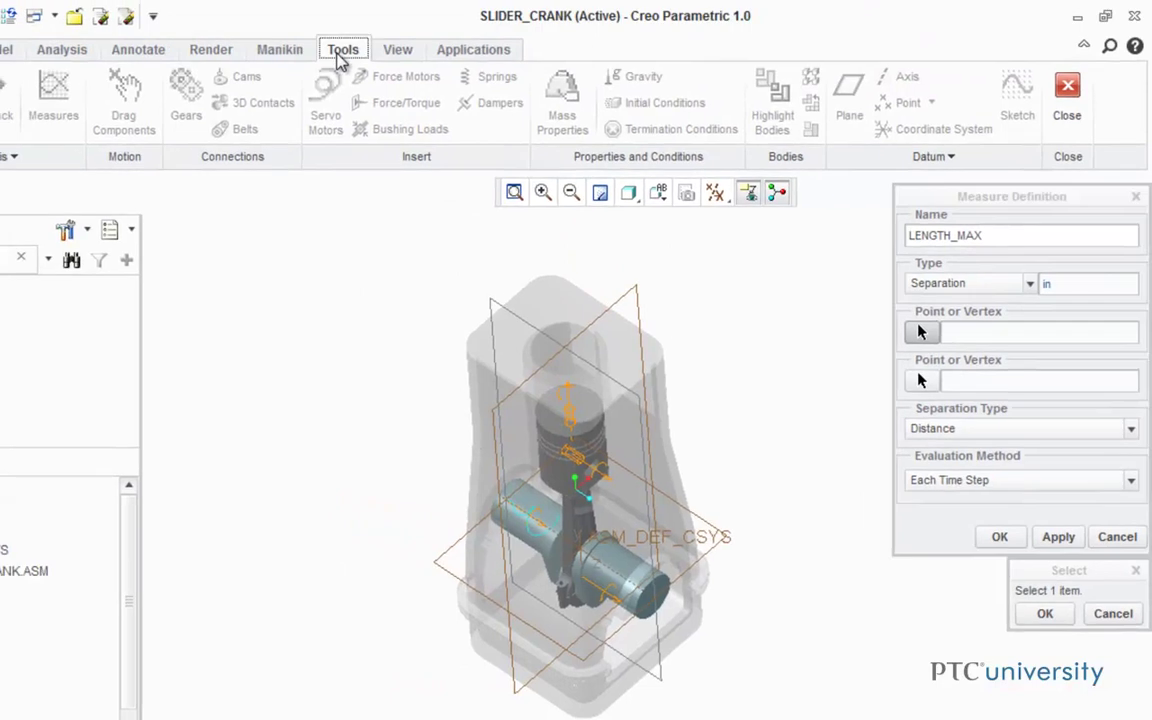
Step: Find datum point PNT0 in CRANK_SHAFT.PRT and use it as the first point
left_click(340, 50)
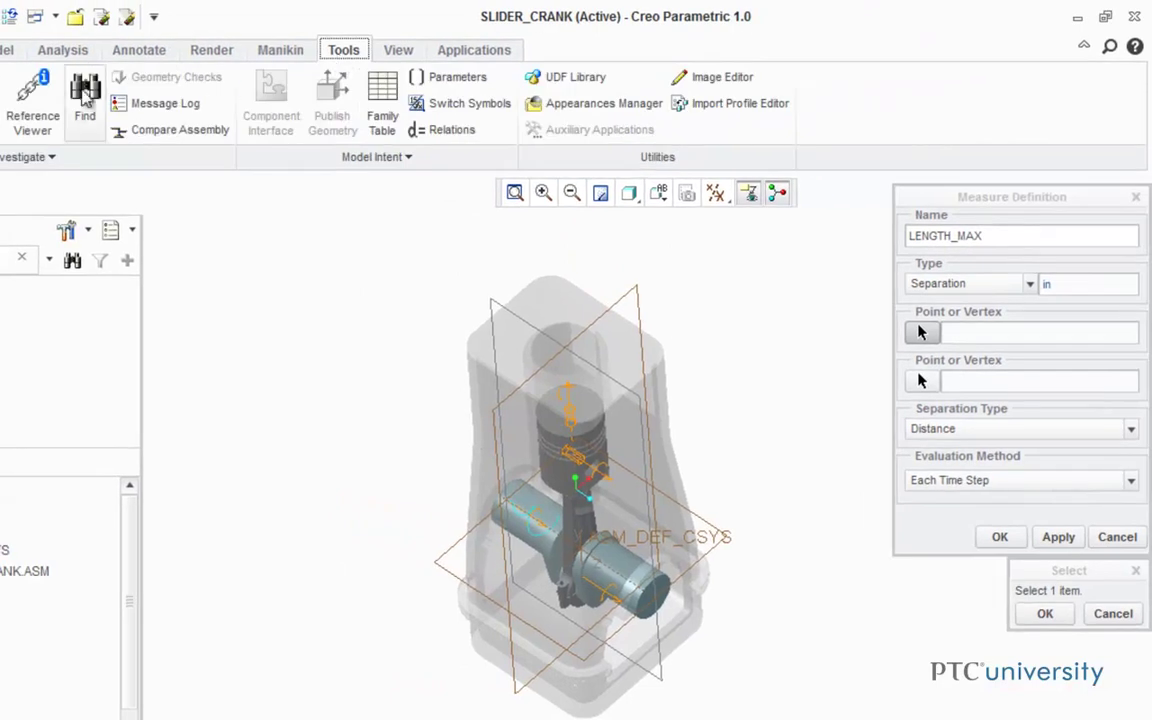
left_click(85, 95)
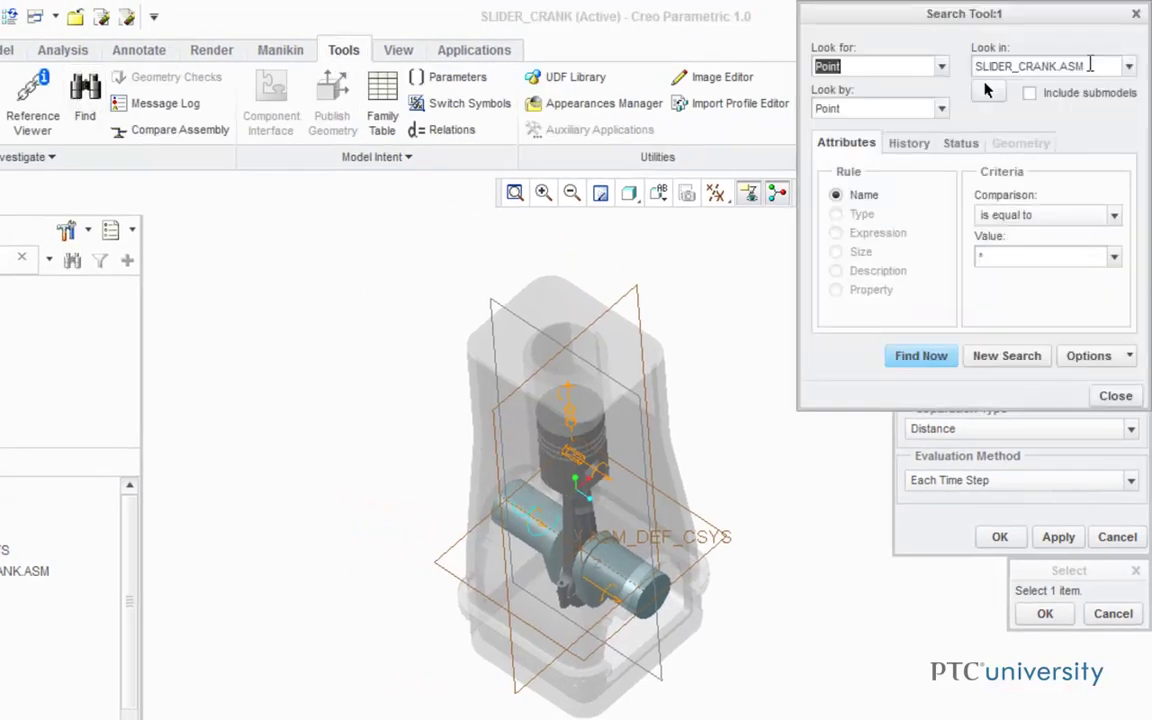
left_click(1128, 66)
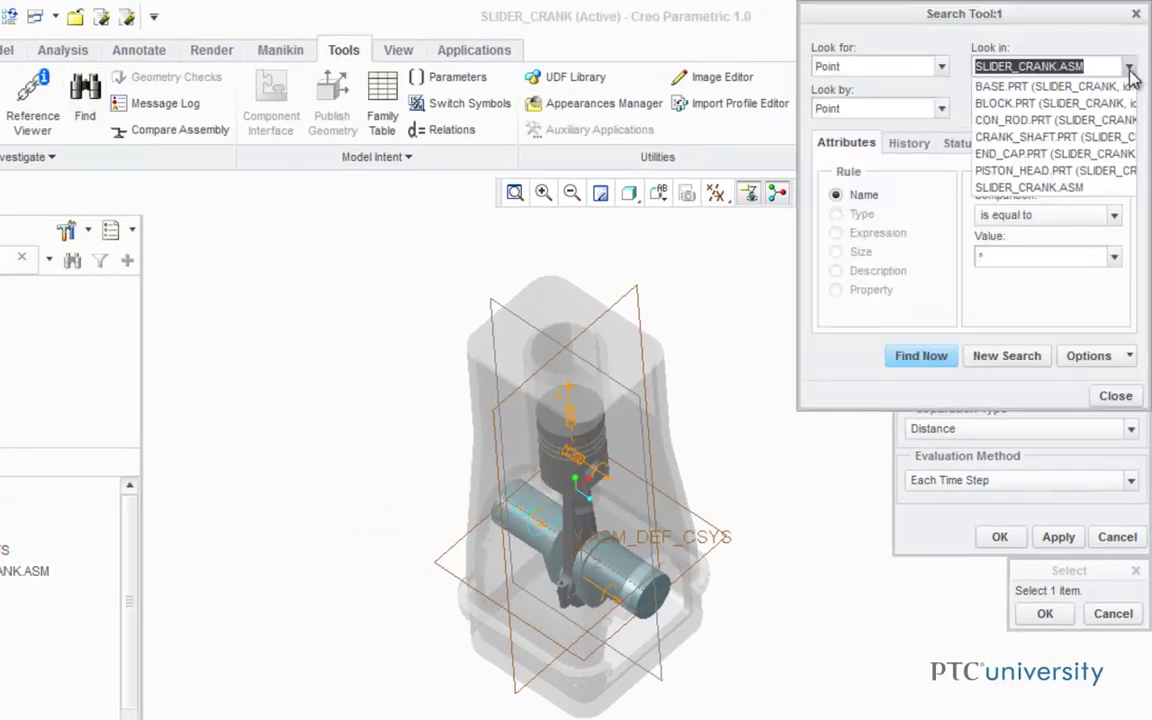
left_click(1075, 138)
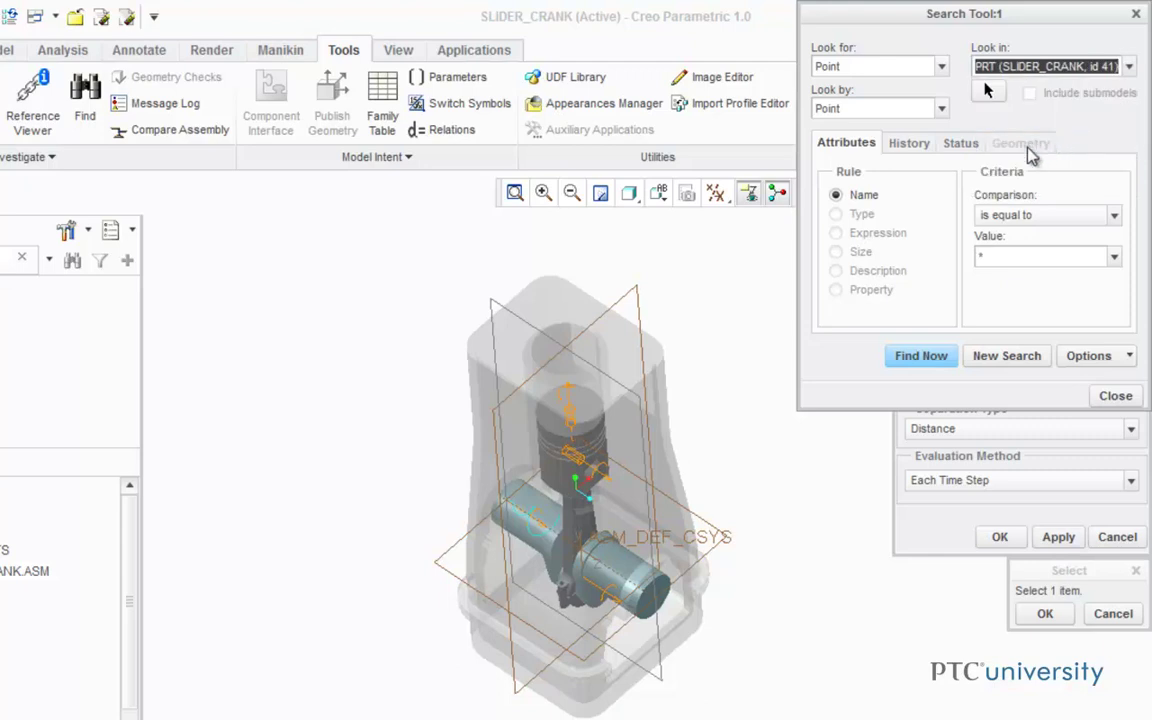
left_click(925, 350)
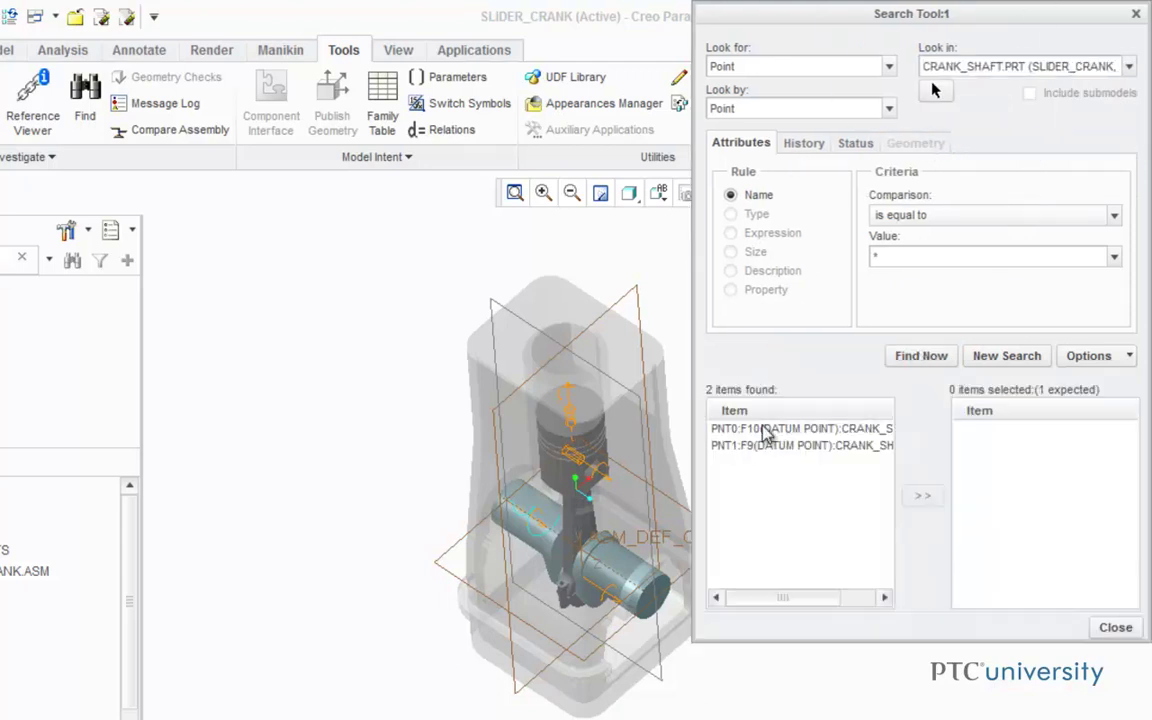
left_click(766, 428)
left_click(922, 495)
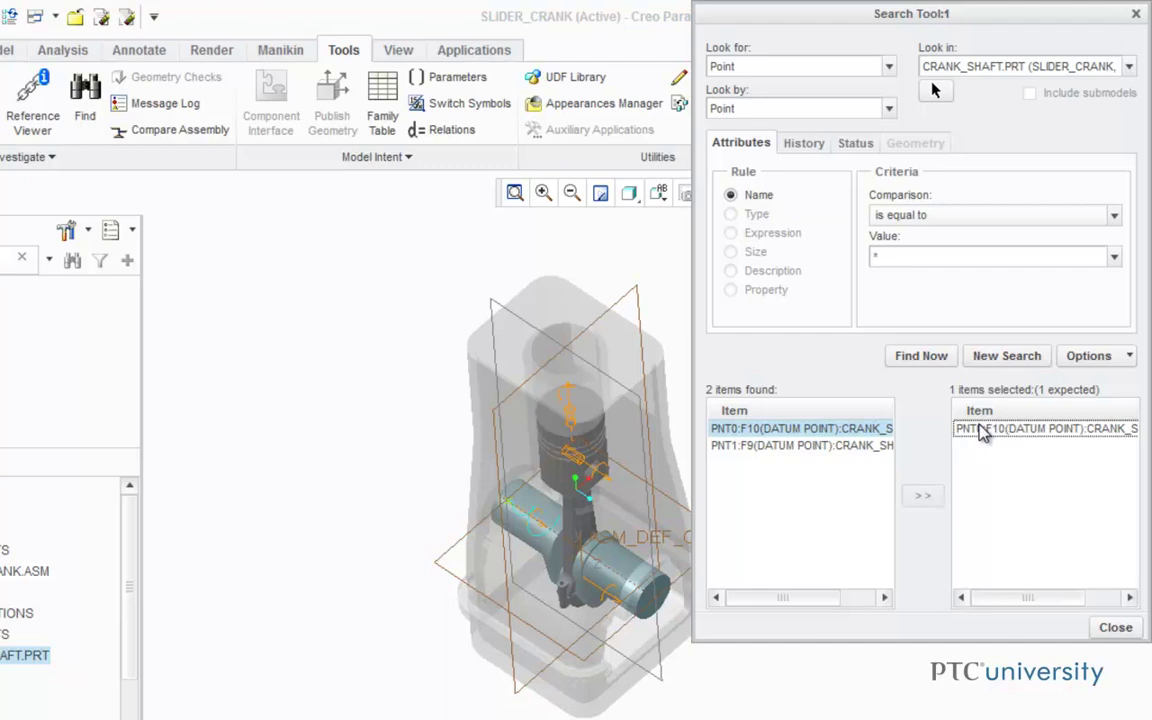
left_click(1115, 627)
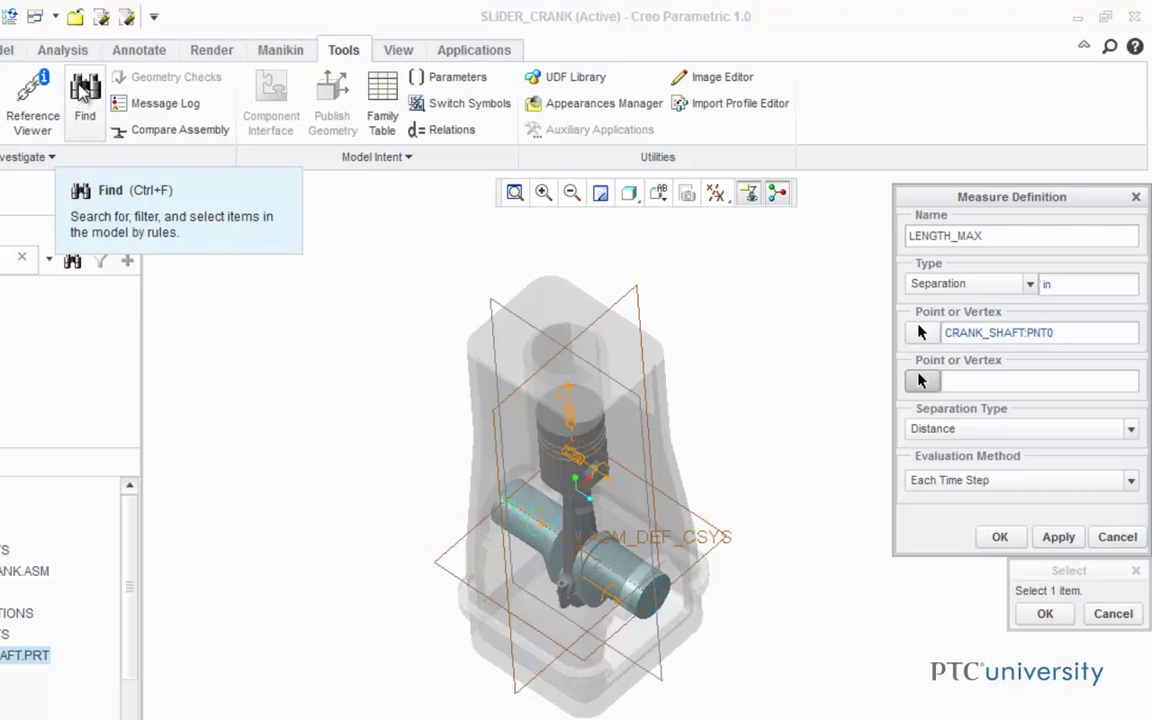
Step: Find datum point PNT1 in CON_ROD.PRT and use it as the second point
left_click(82, 95)
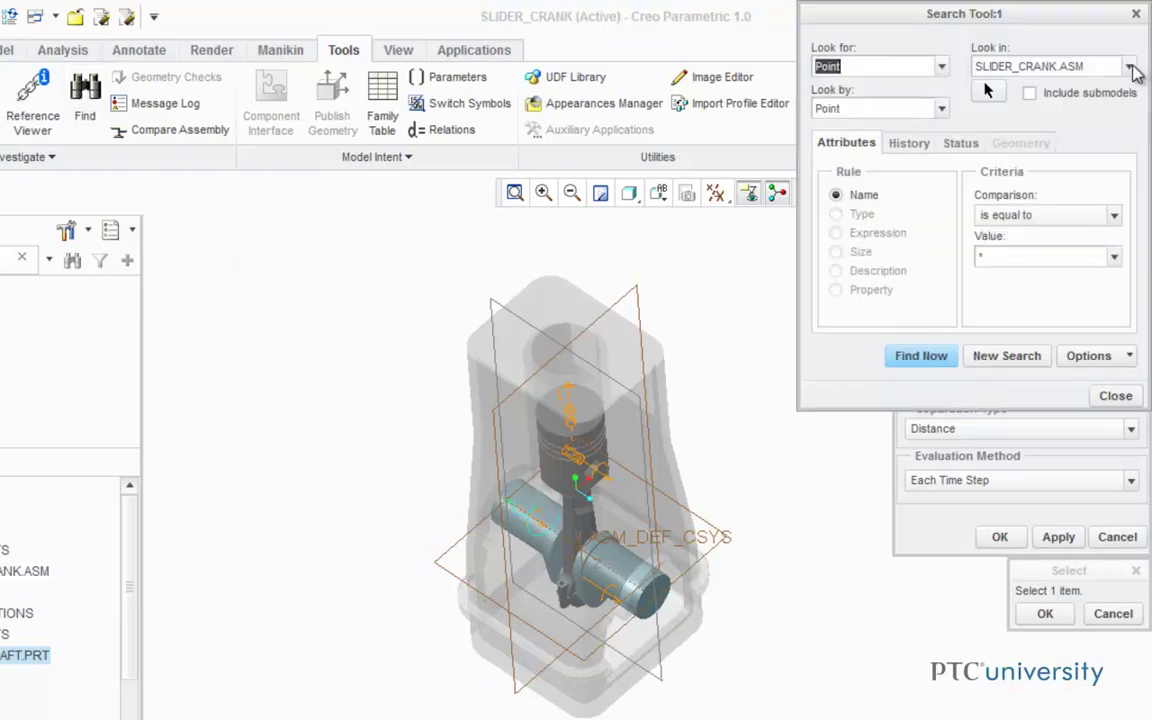
left_click(1128, 66)
left_click(1098, 120)
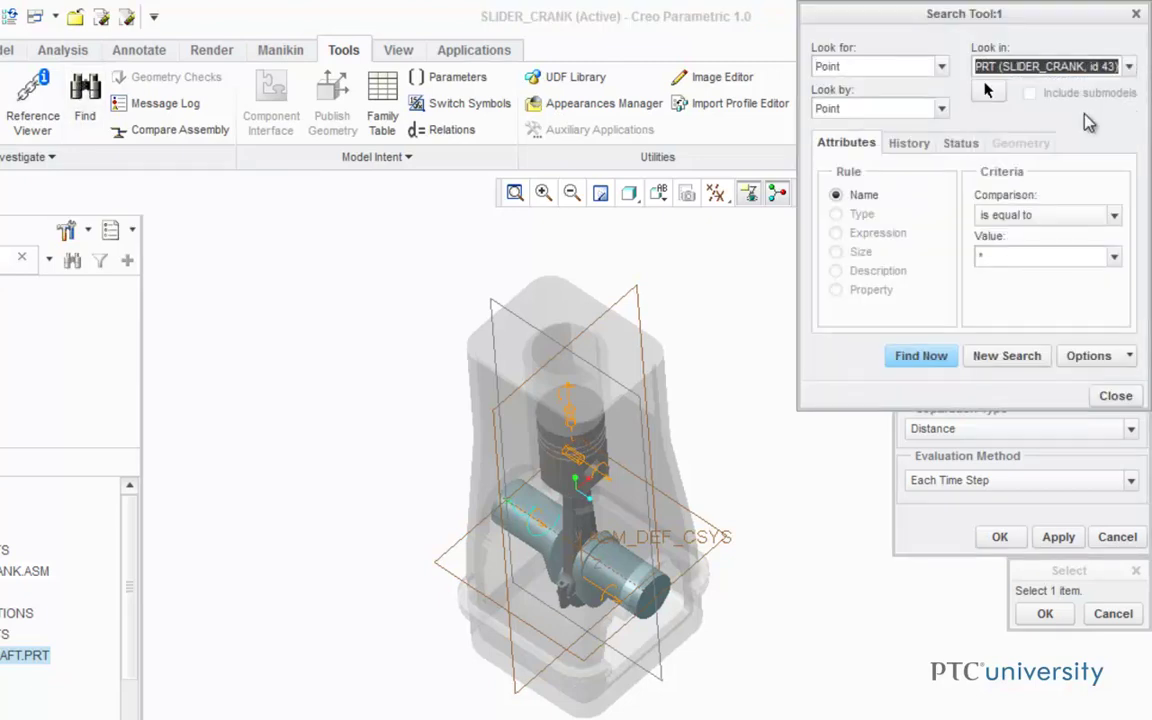
left_click(916, 358)
left_click(803, 429)
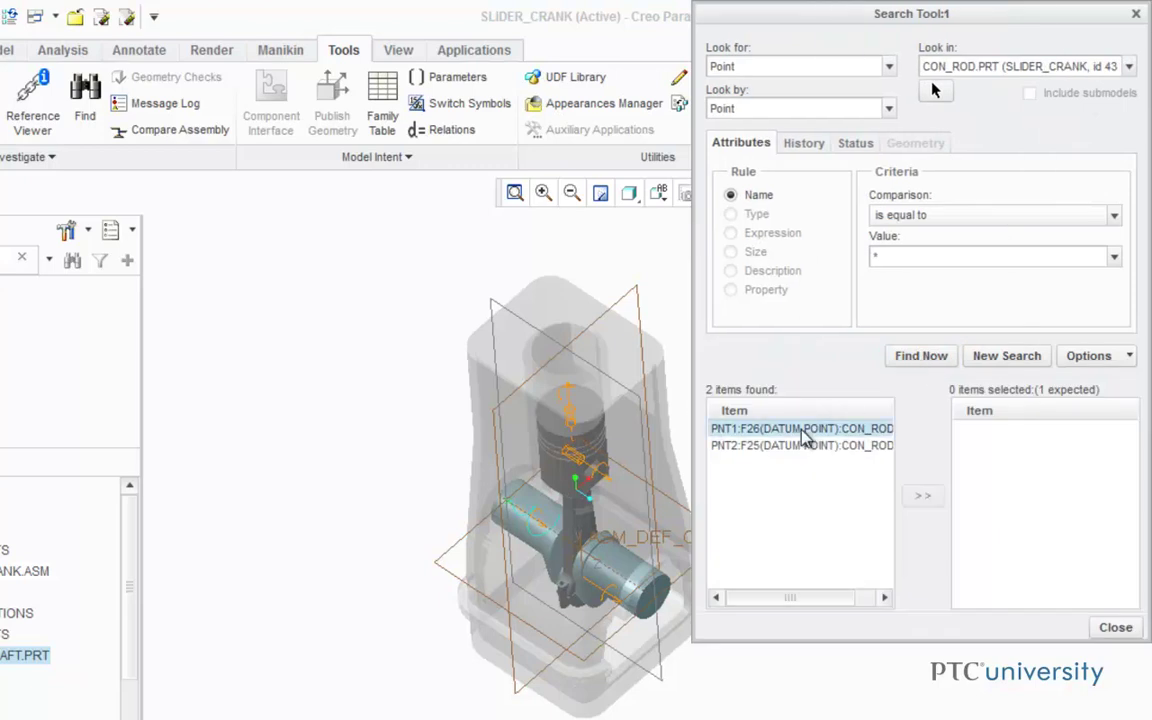
left_click(925, 497)
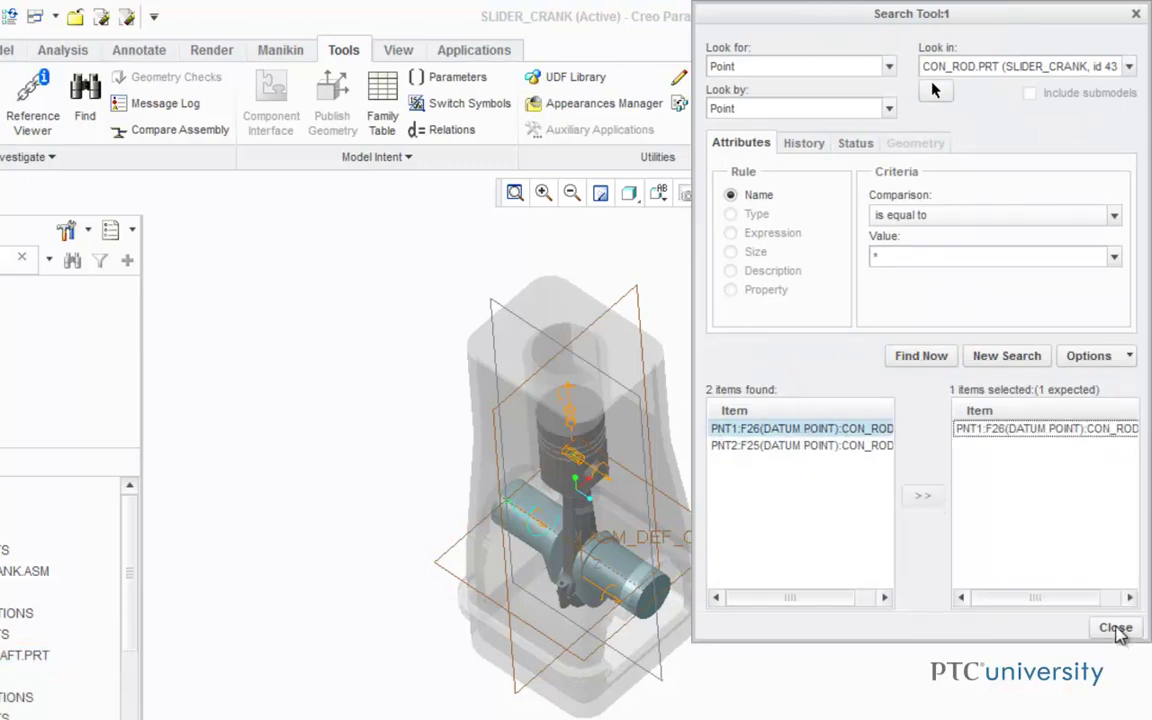
left_click(1115, 627)
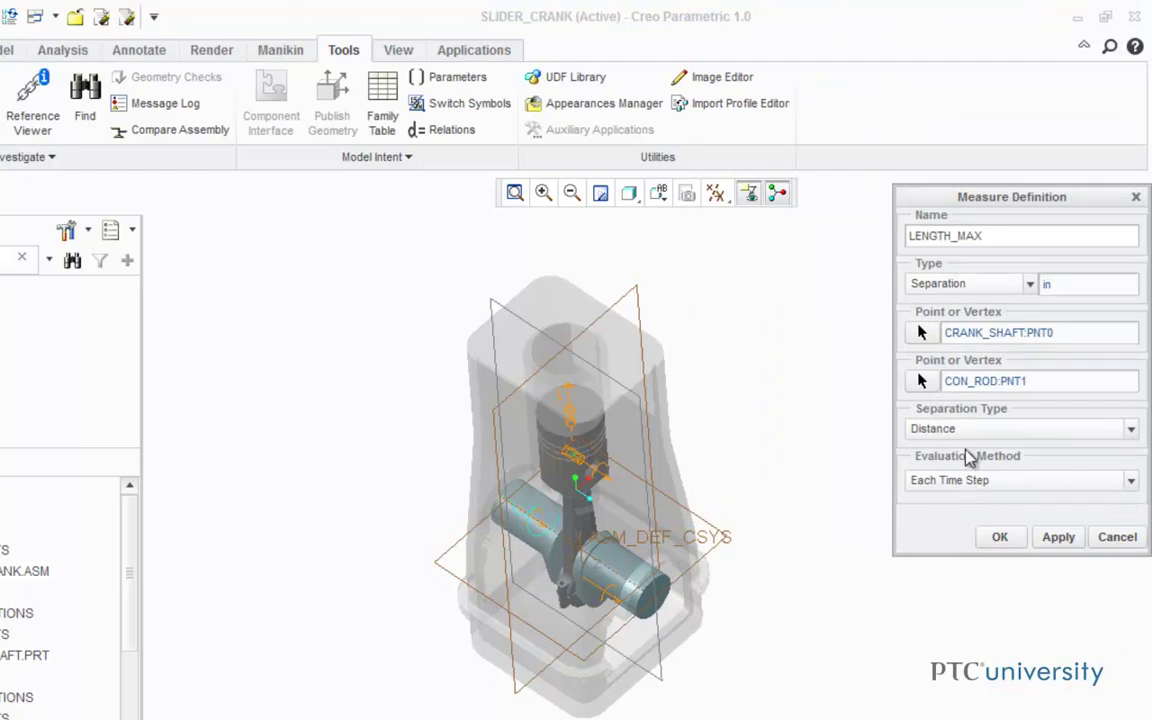
Step: Set LENGTH_MAX's evaluation method to Maximum and confirm the measure
left_click(1130, 482)
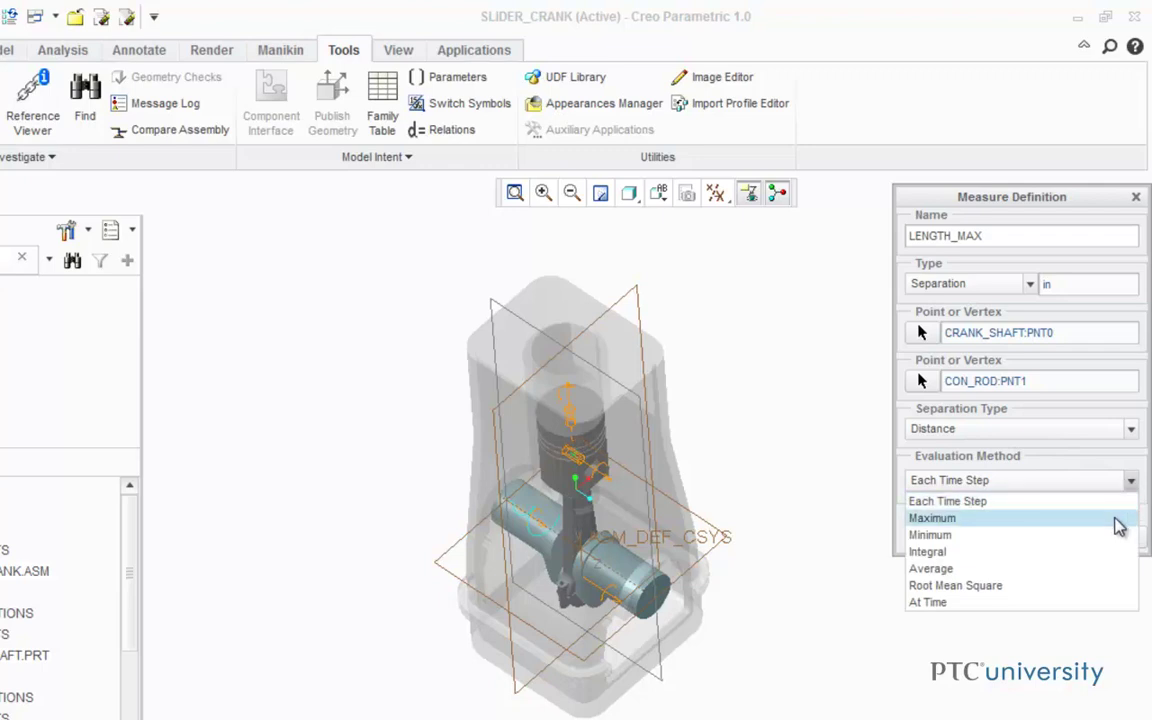
left_click(1121, 518)
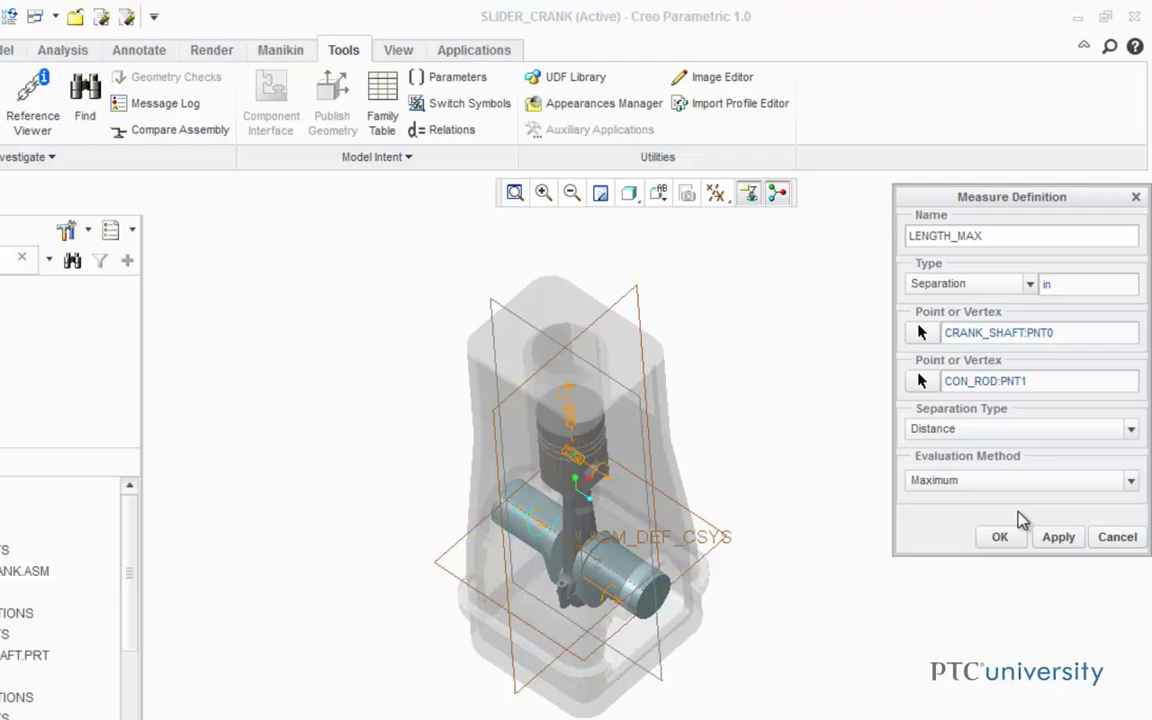
left_click(1001, 538)
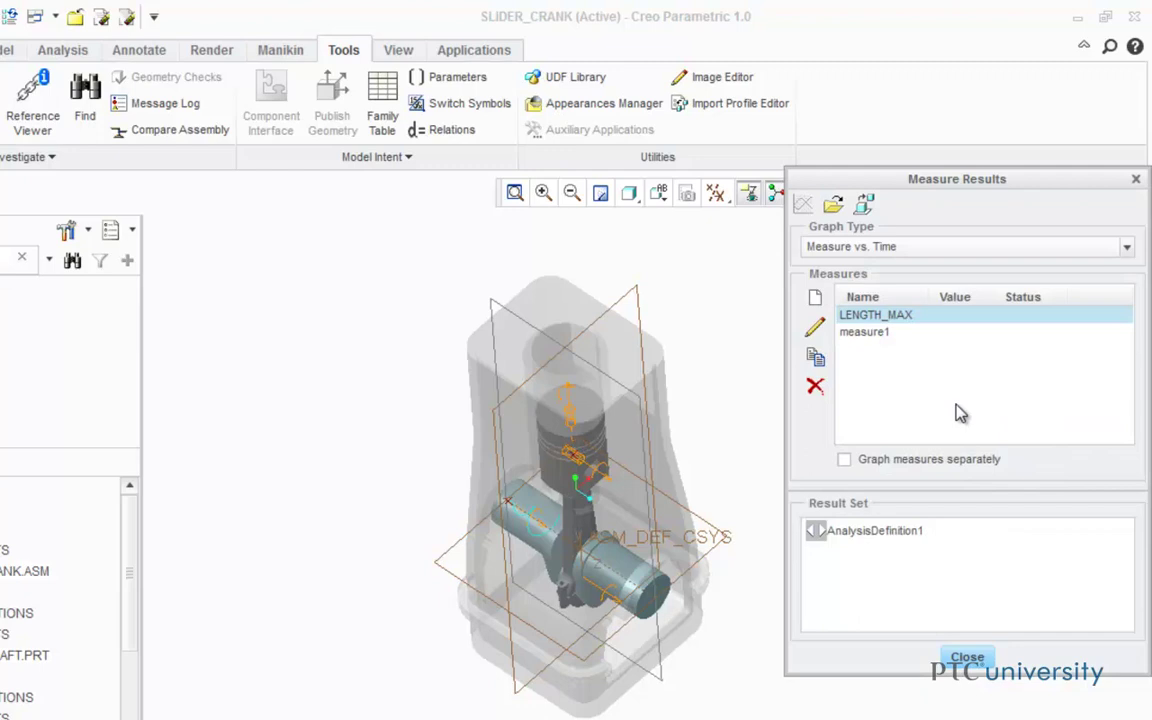
Step: Create a new measure VOLUME_MAX, set to User Defined type with Volume quantity
left_click(815, 297)
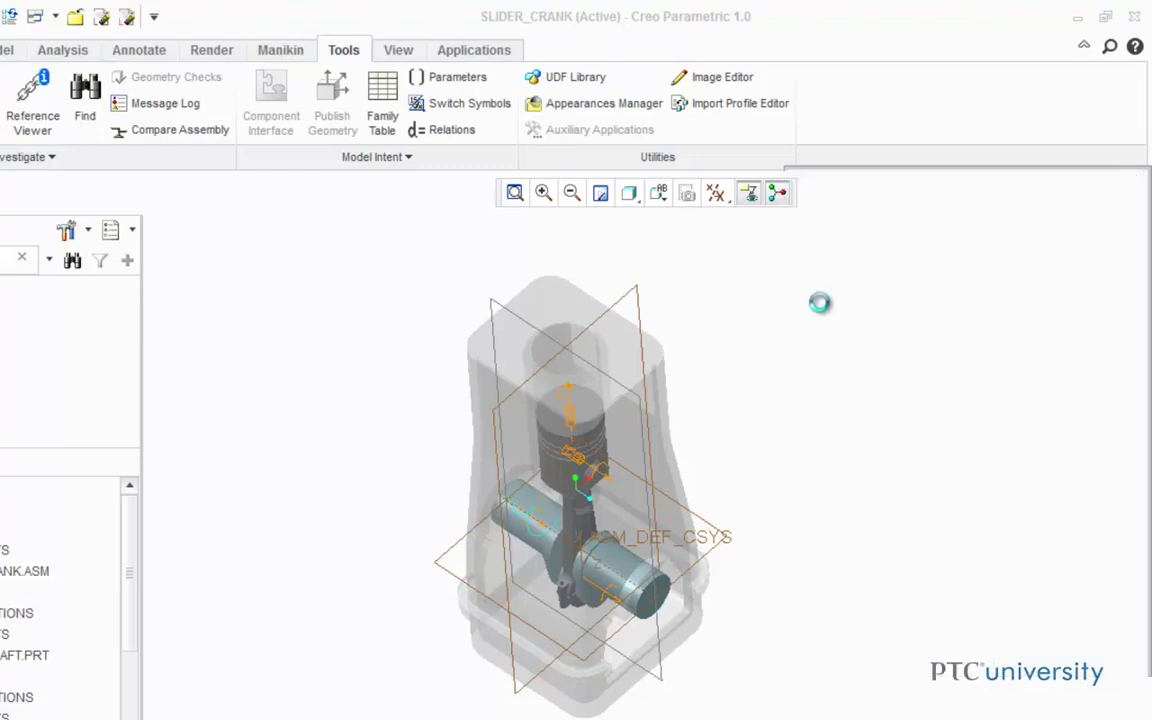
double_click(977, 235)
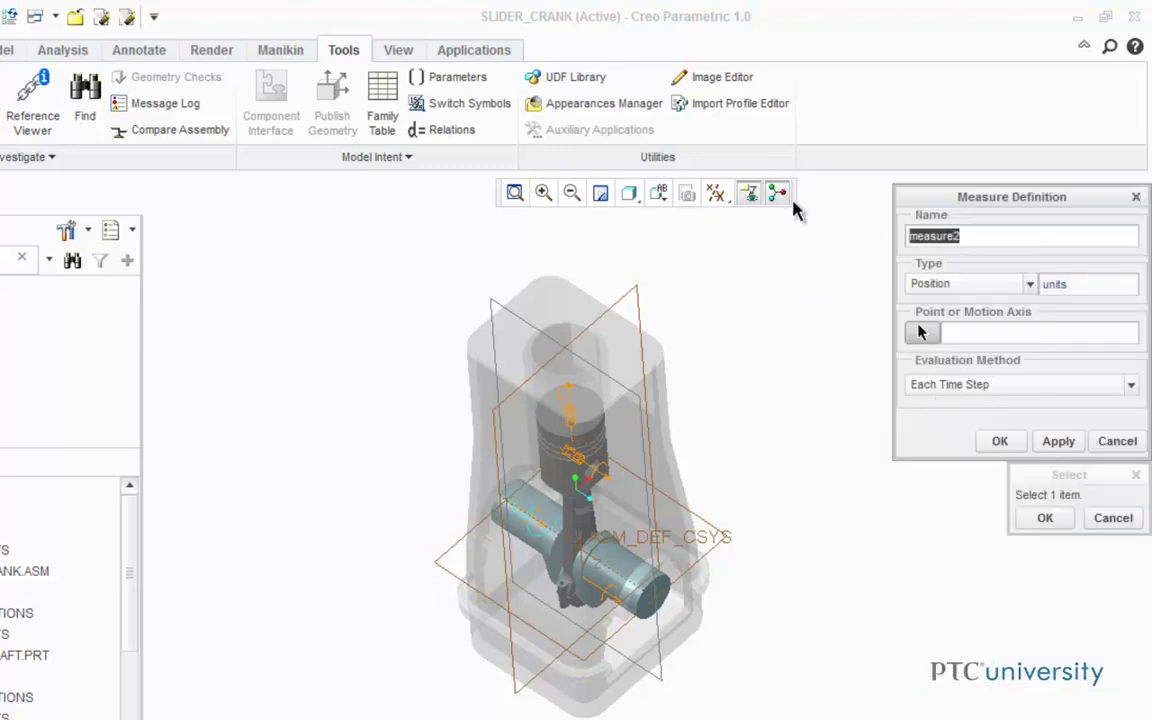
type("VOLUME_MAX")
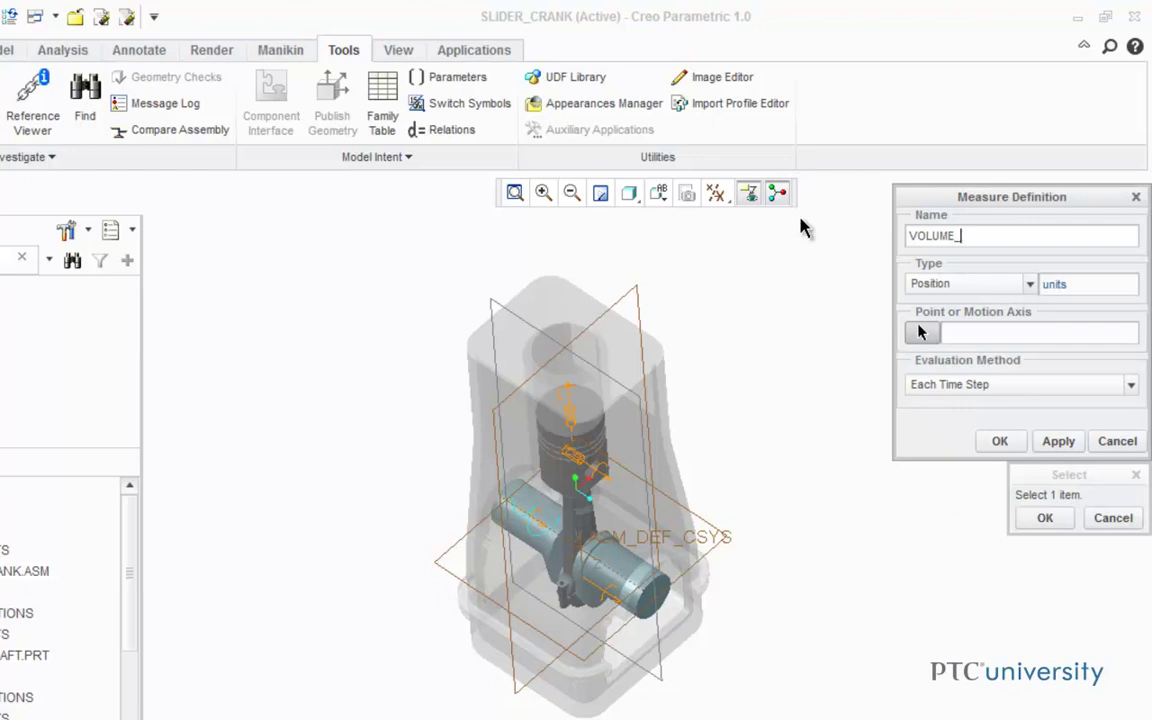
left_click(1029, 284)
left_click(955, 506)
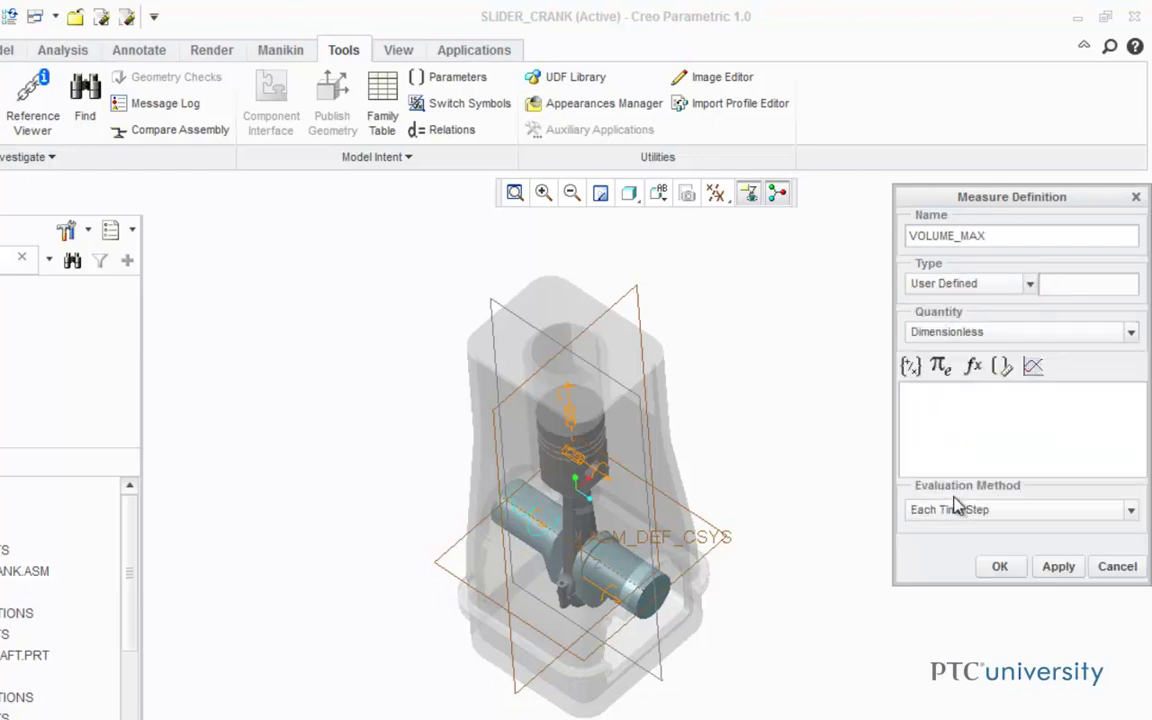
left_click(1131, 332)
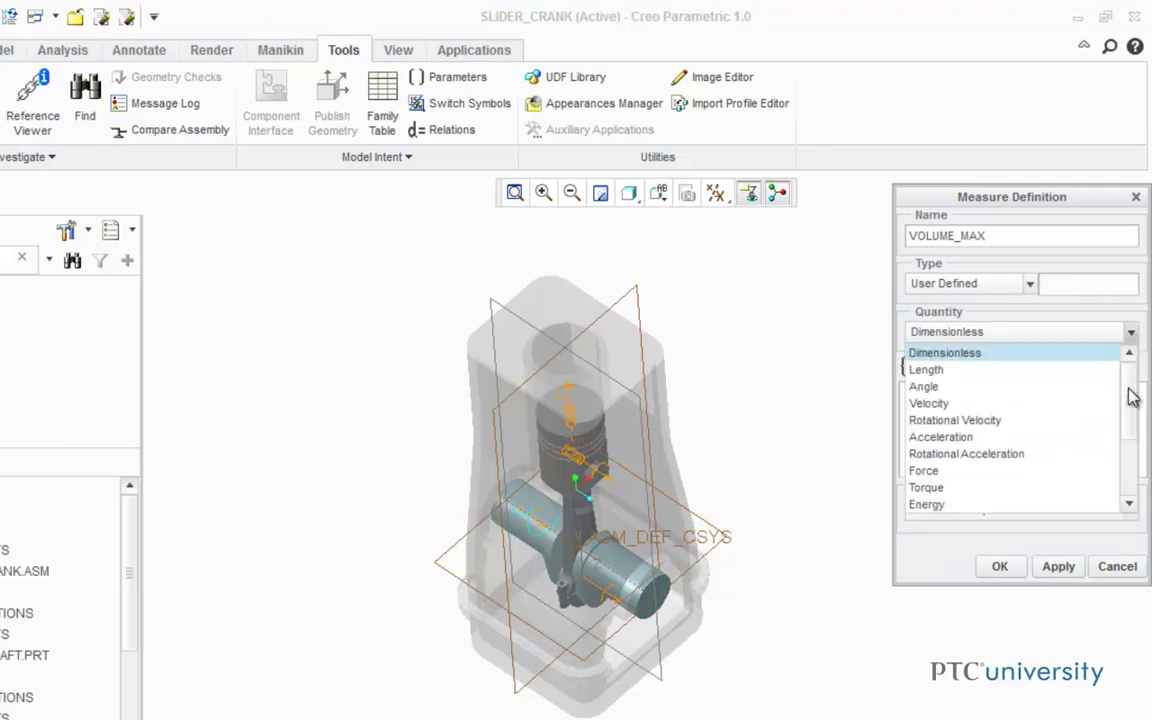
left_click_drag(1131, 393, 1124, 455)
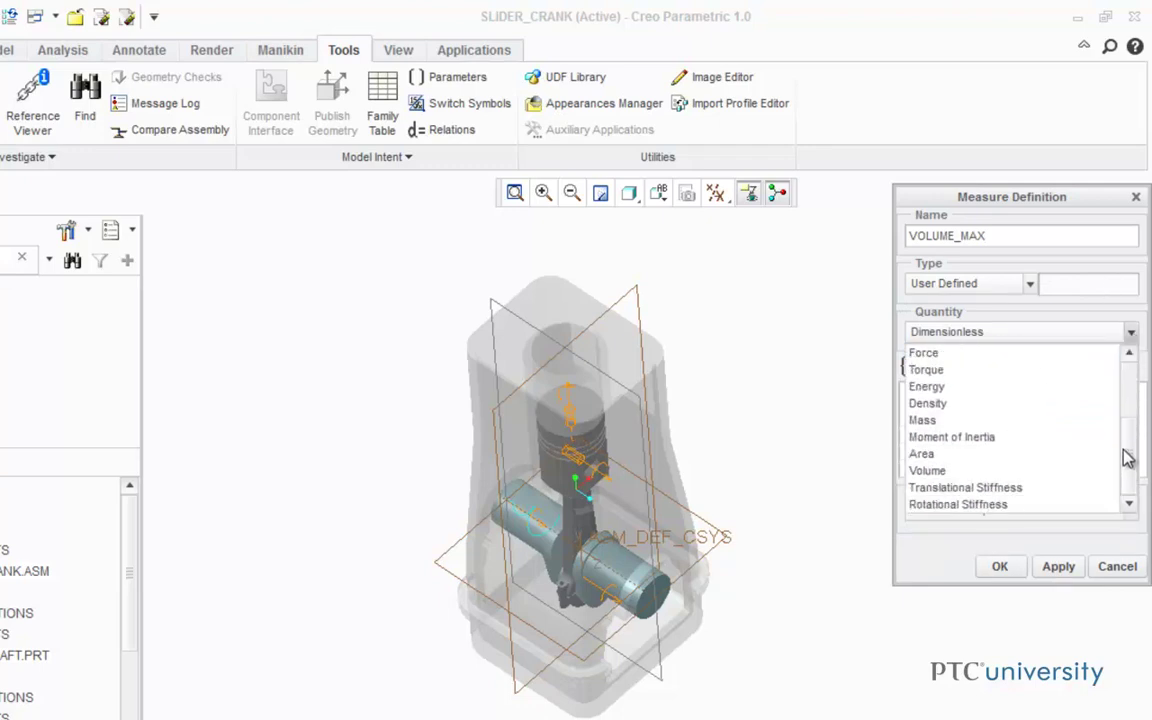
left_click(1061, 470)
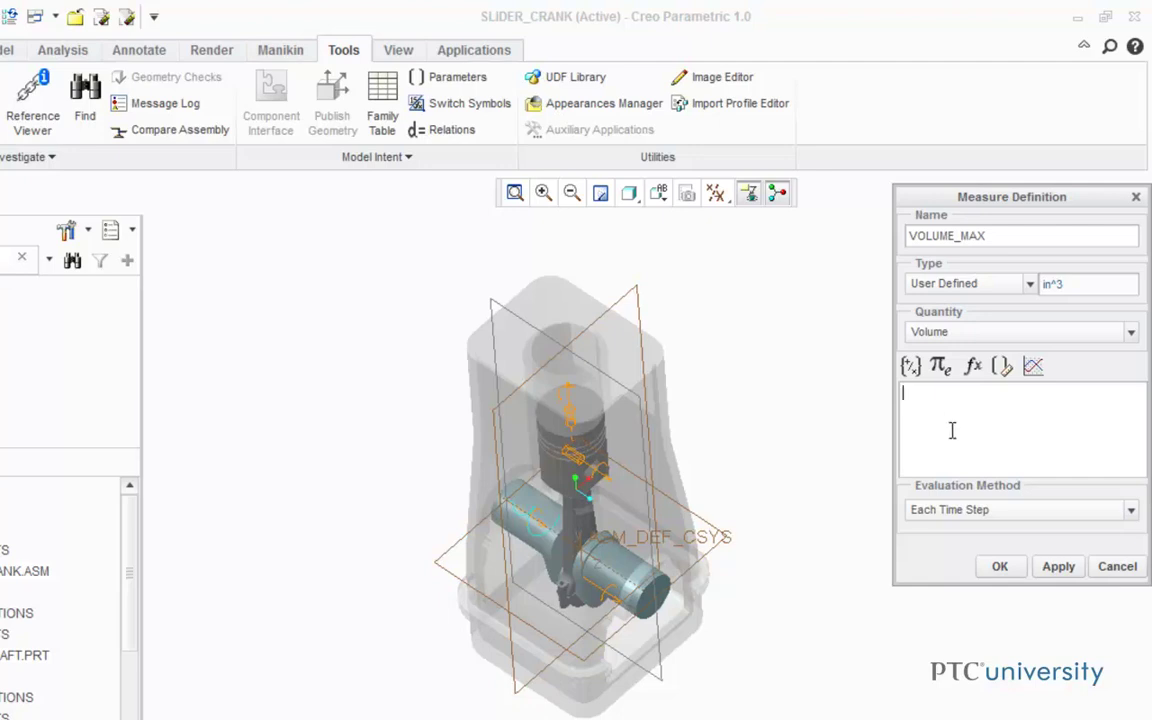
Step: Add the AREA_TOP parameter as a constant and insert it into the formula
left_click(940, 366)
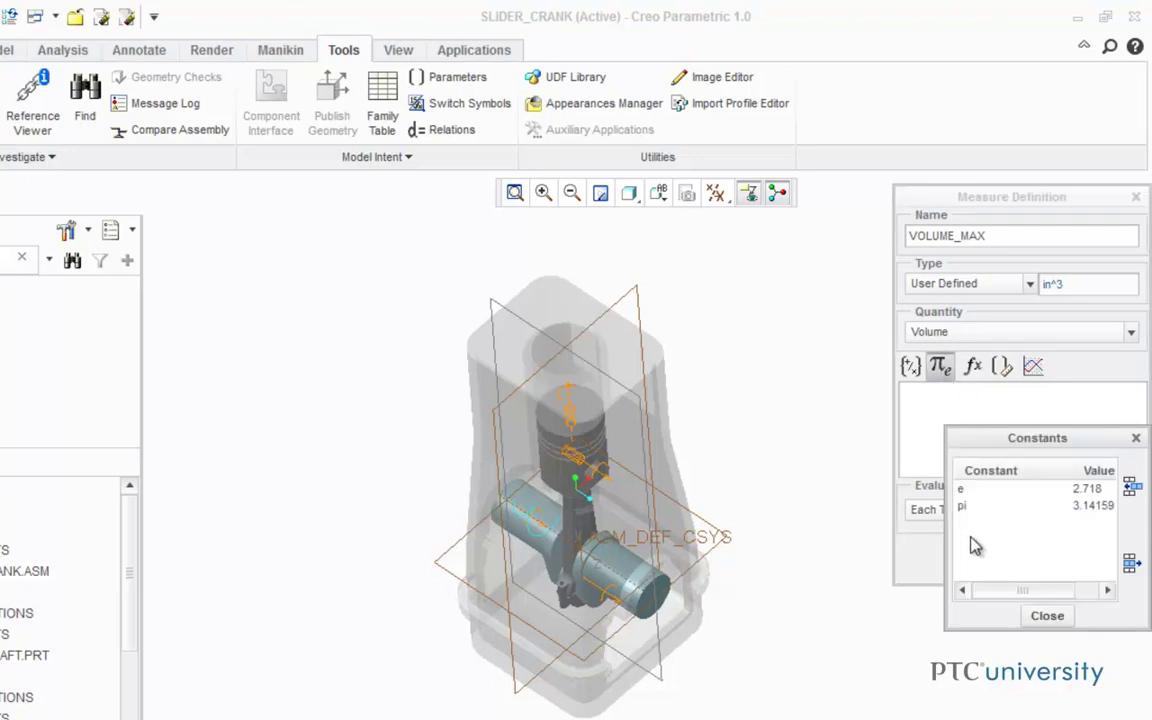
left_click(1133, 490)
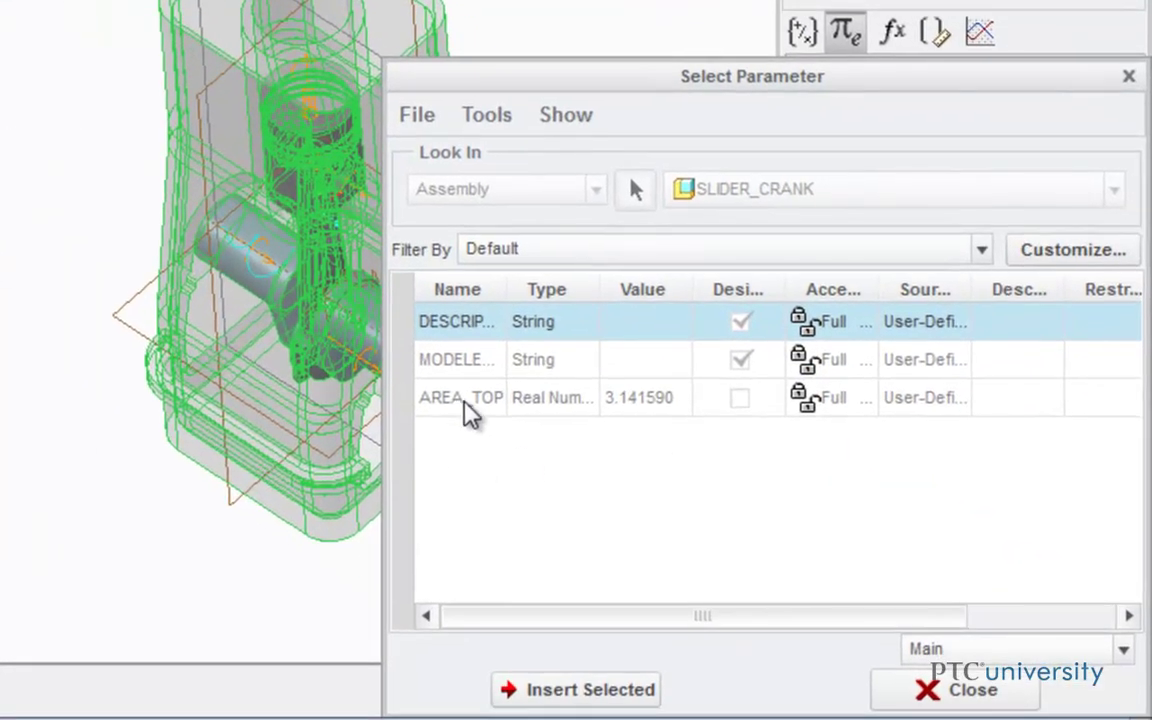
left_click(467, 405)
left_click(560, 690)
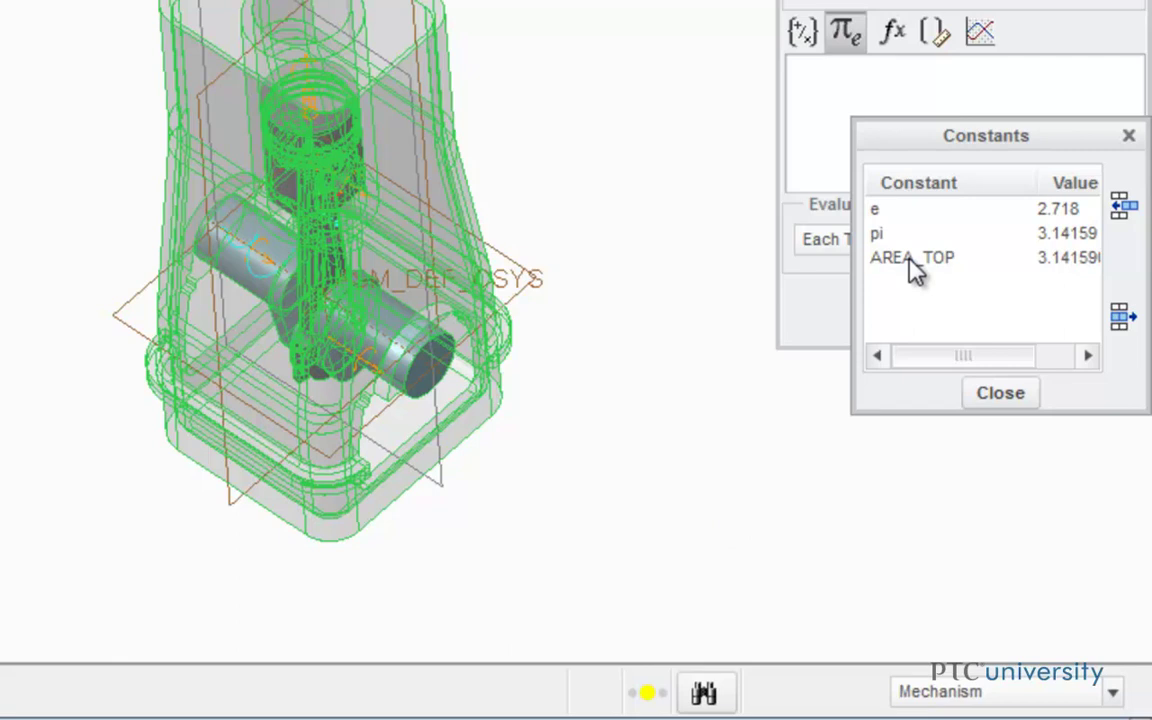
double_click(912, 258)
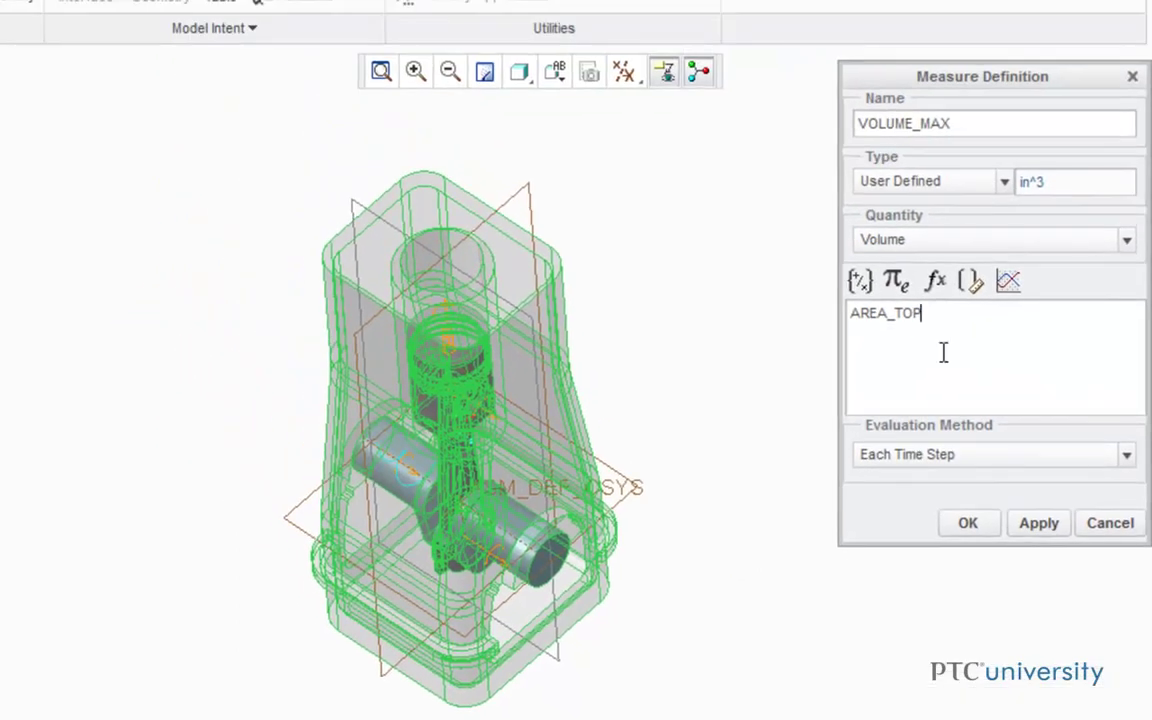
Step: Multiply by the LENGTH_MAX measure so the expression reads AREA_TOP*LENGTH_MAX
left_click(861, 285)
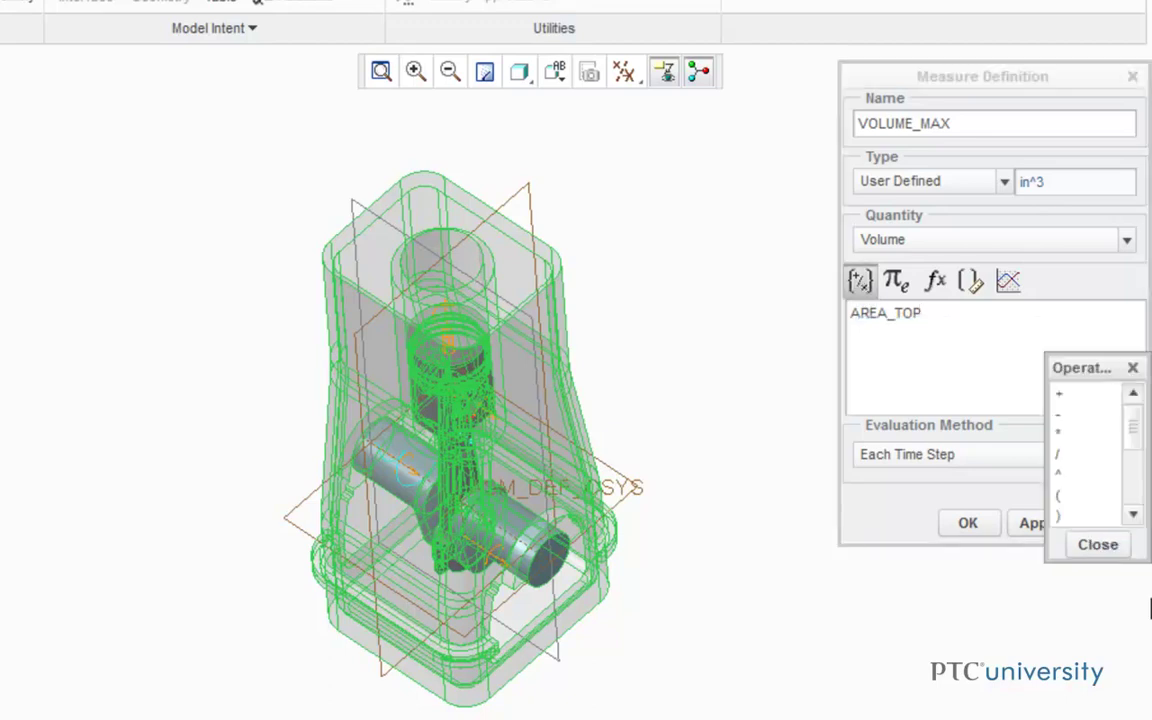
double_click(1062, 432)
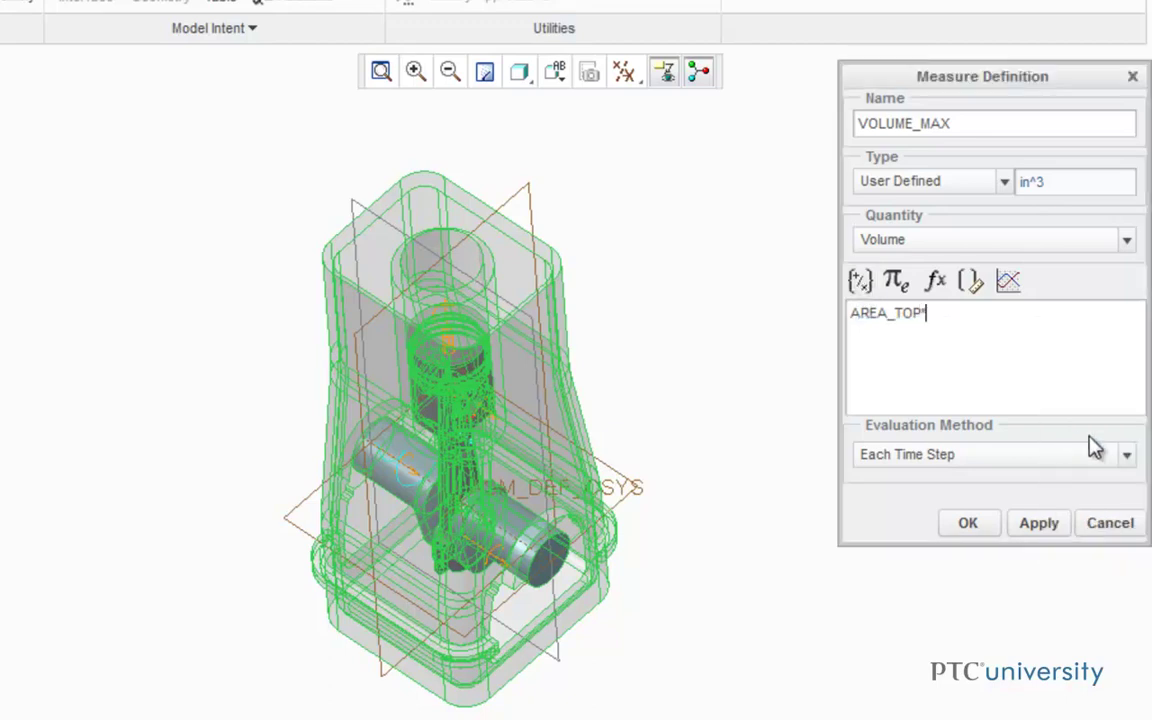
left_click(970, 283)
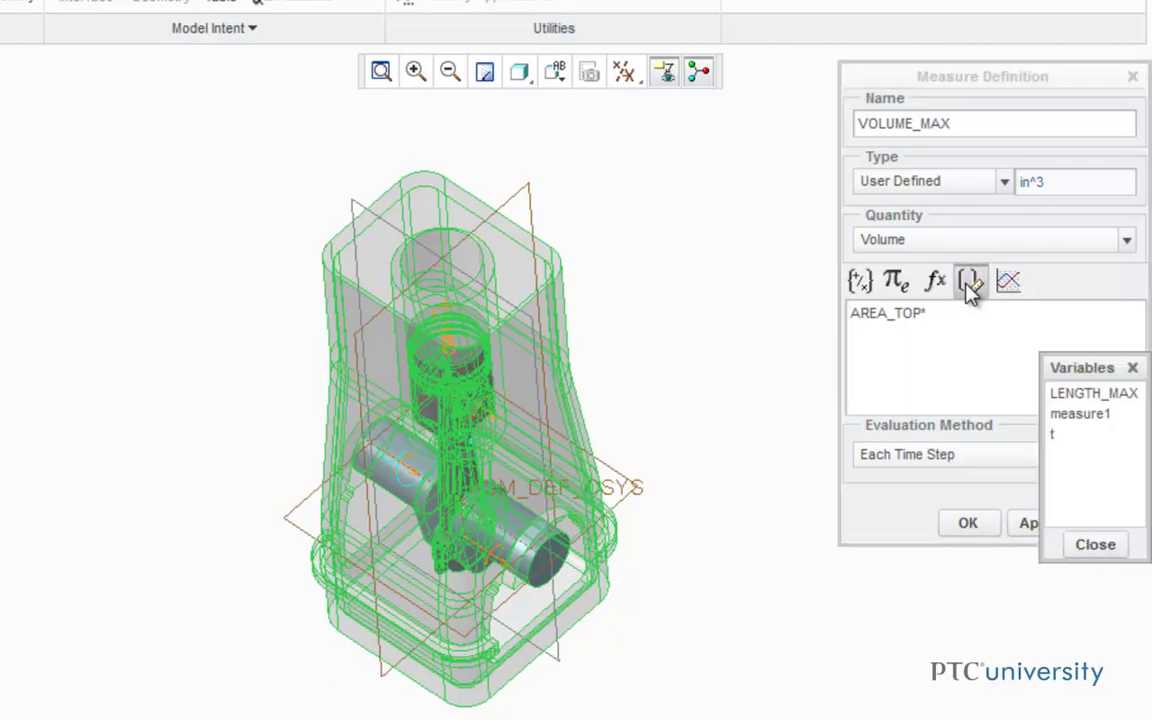
double_click(1075, 396)
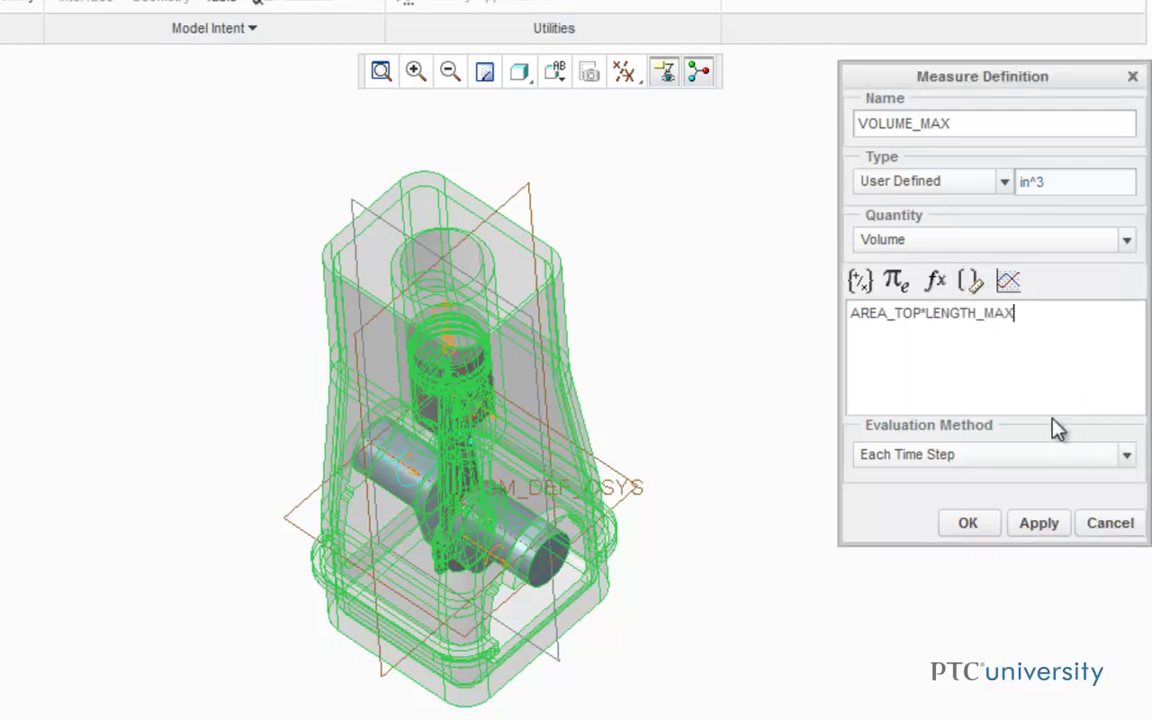
Step: Accept the VOLUME_MAX measure, then rerun AnalysisDefinition1 and overwrite its existing result set
left_click(968, 523)
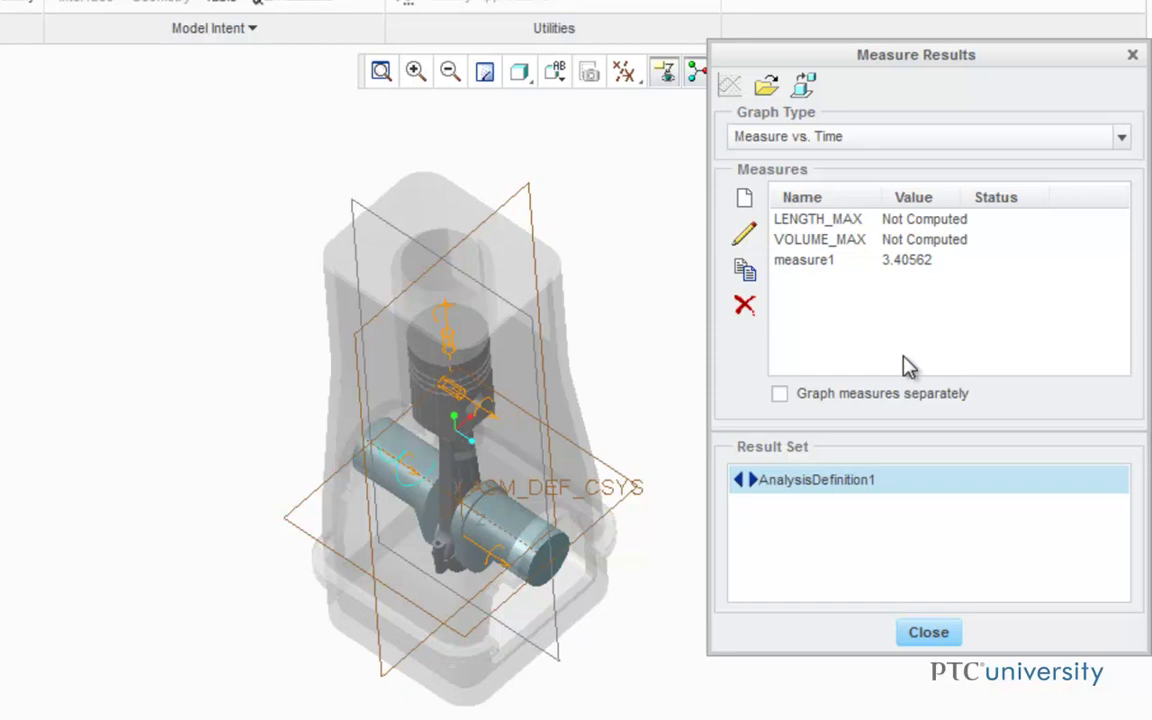
left_click(930, 637)
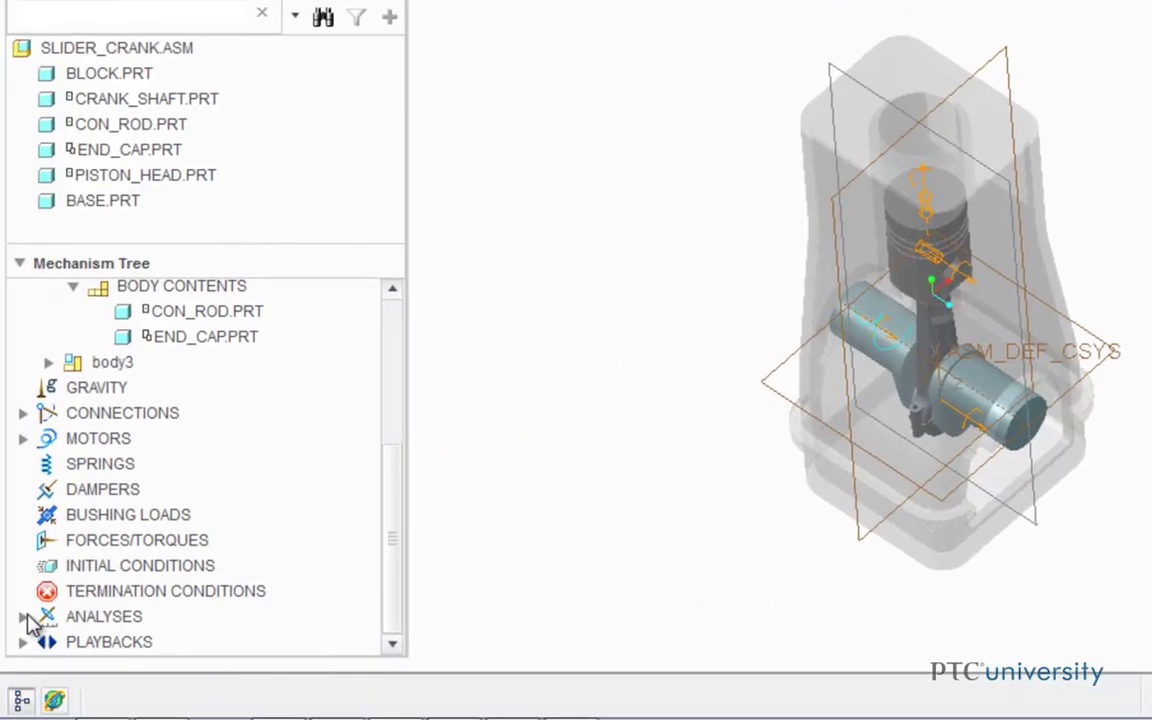
left_click(22, 616)
left_click(112, 643)
right_click(112, 643)
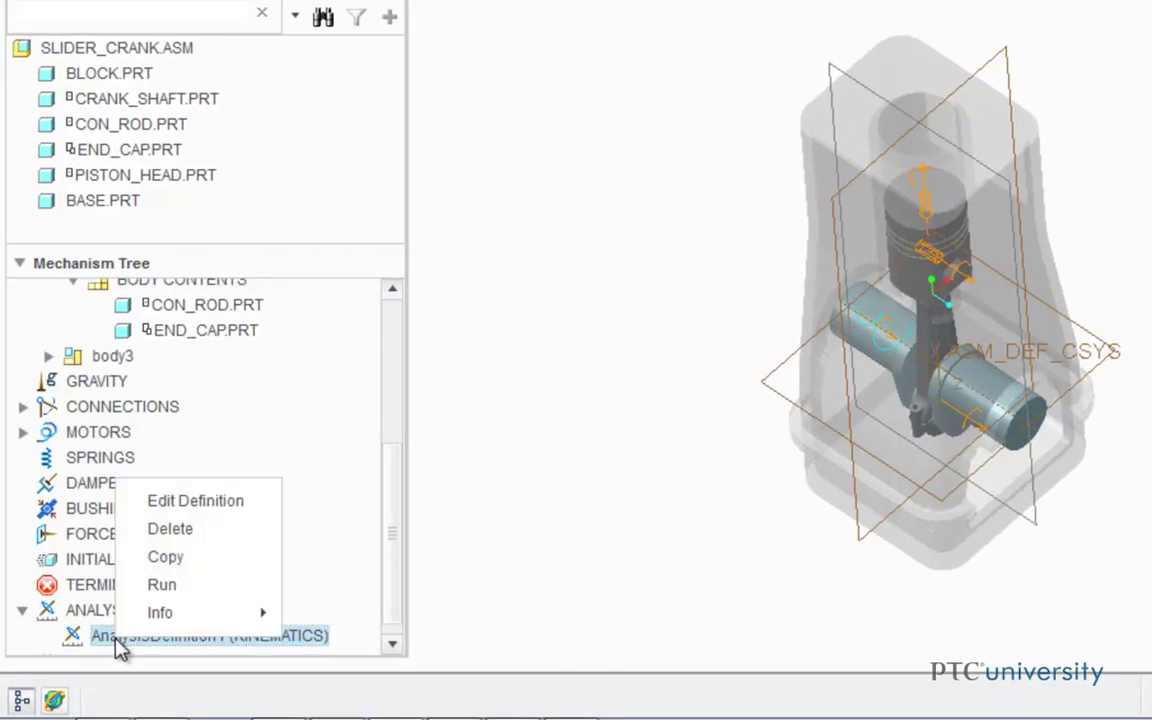
left_click(162, 584)
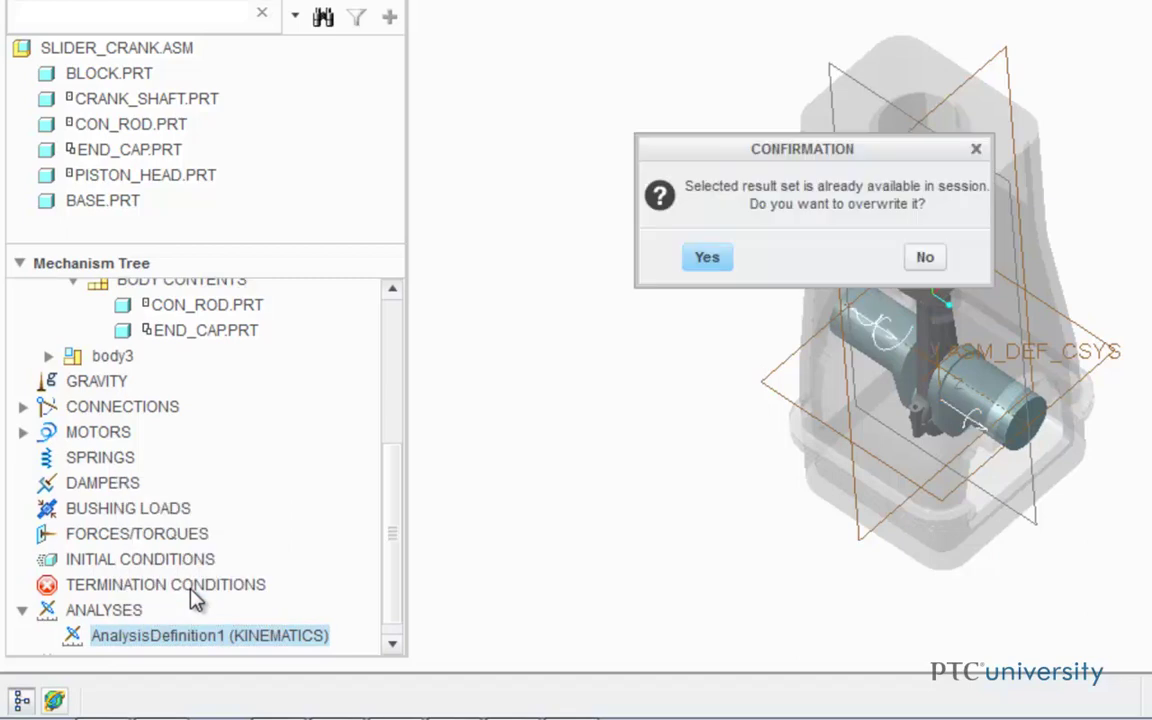
left_click(703, 258)
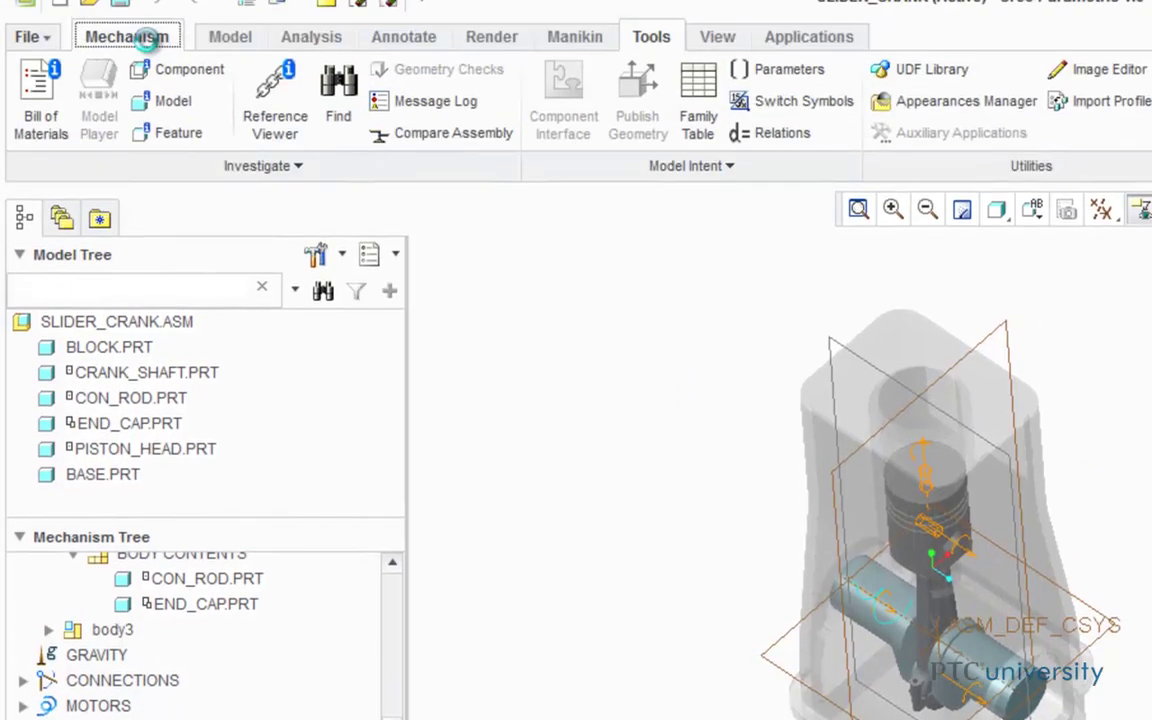
Step: Evaluate LENGTH_MAX and VOLUME_MAX on the AnalysisDefinition1 results, giving 7.33677 and 23.0491
left_click(130, 36)
left_click(297, 140)
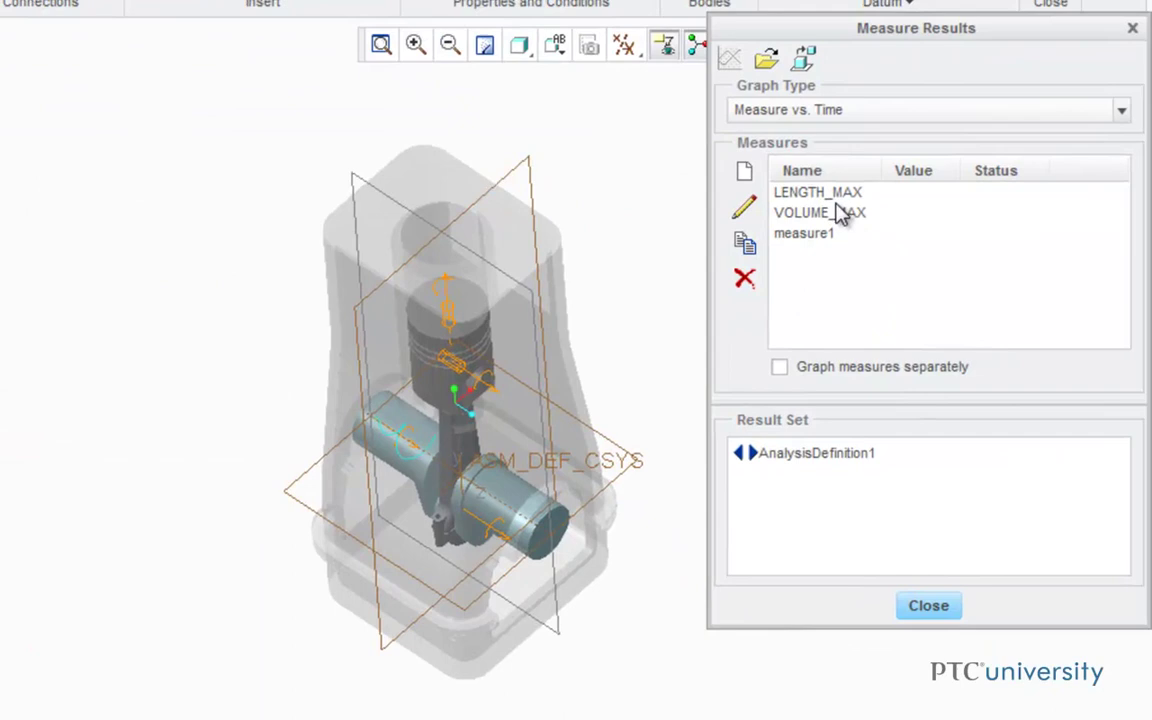
left_click(840, 195)
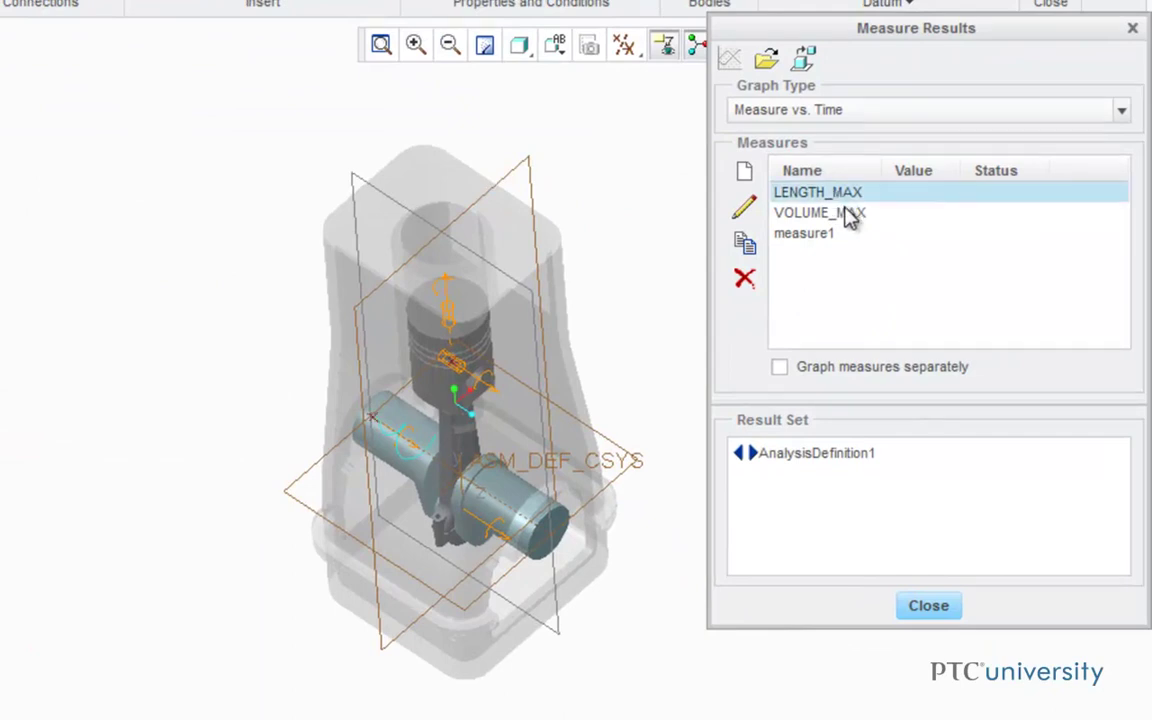
left_click(851, 212, "shift")
left_click(834, 455)
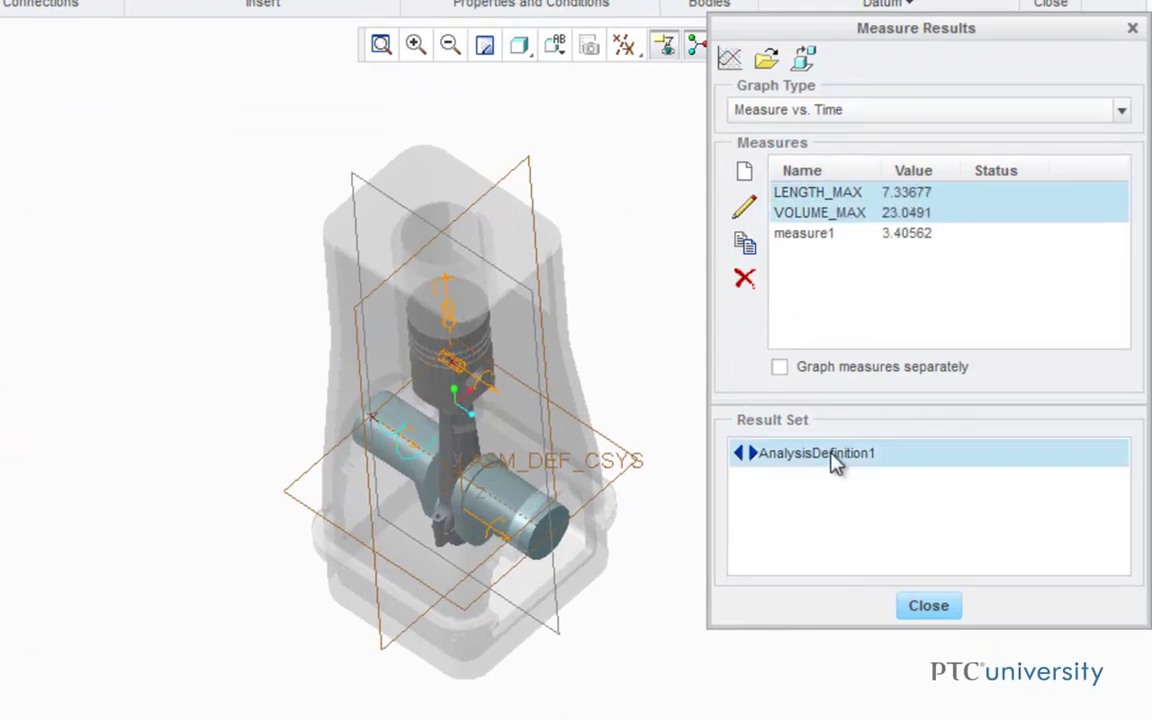
Step: Plot LENGTH_MAX and VOLUME_MAX versus time, showing them level off near 7.3 and 23
left_click(730, 60)
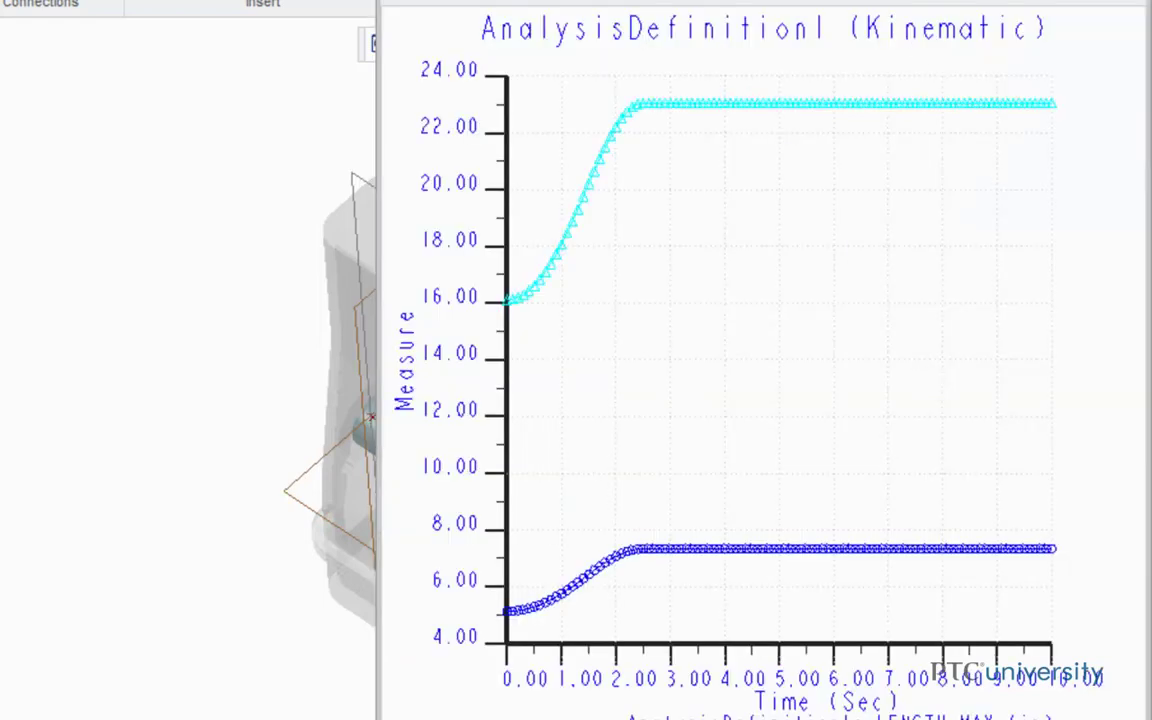